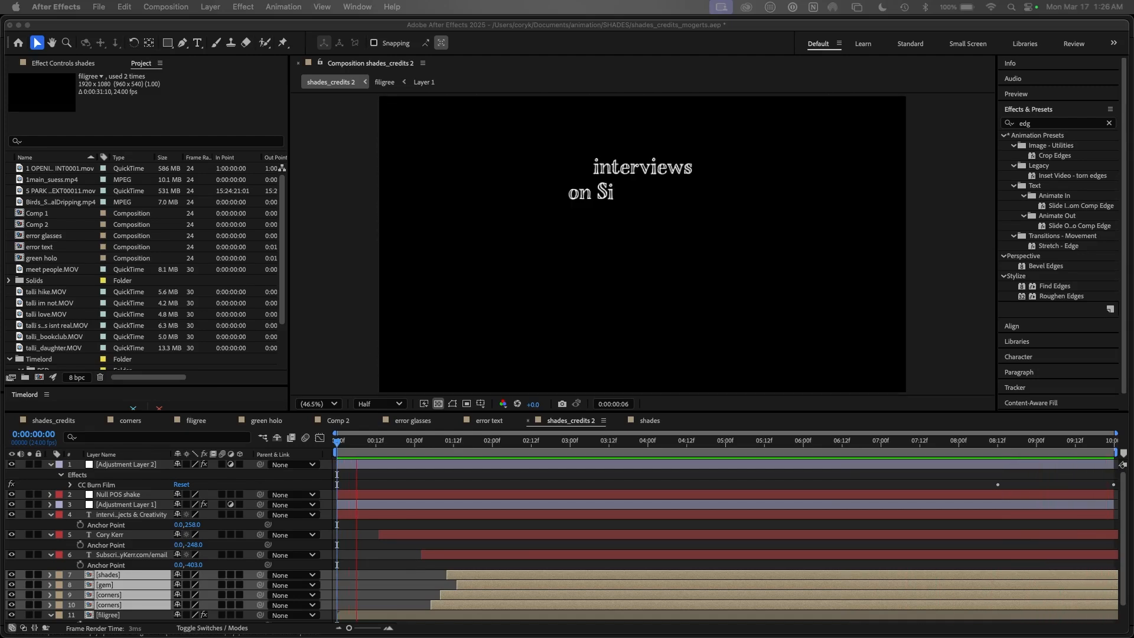
Step: Switch from the After Effects credits preview to Premiere Pro
{"action": "key", "text": "super+Tab"}
{"action": "key", "text": "super+Tab"}
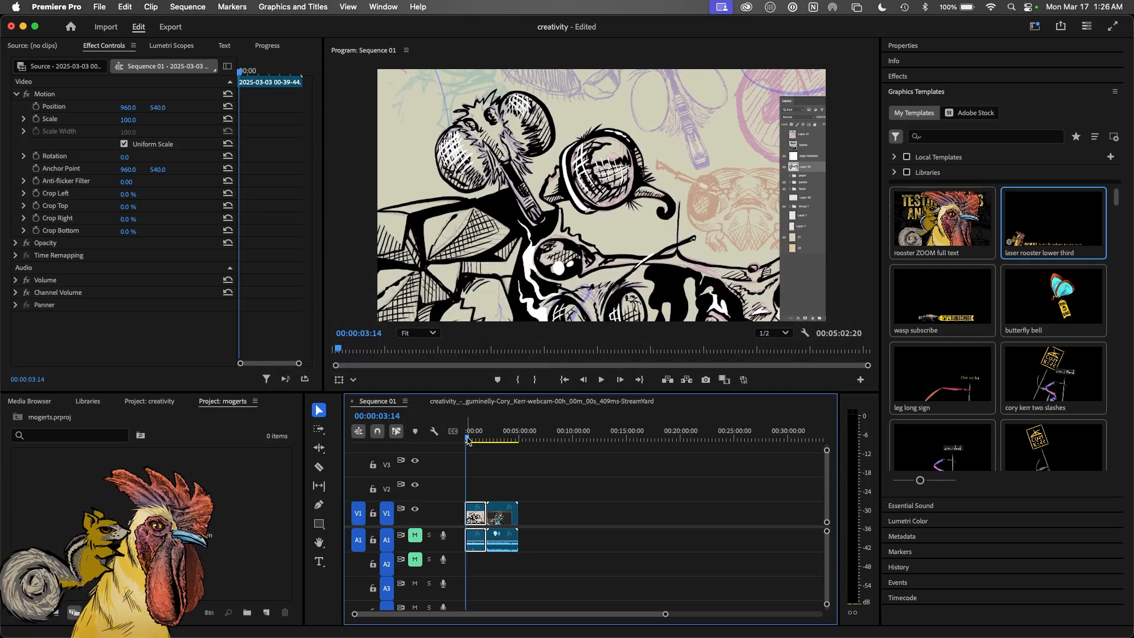
Step: Place the 'laser rooster lower third' template on track V2 at the sequence start
{"action": "key", "text": "space"}
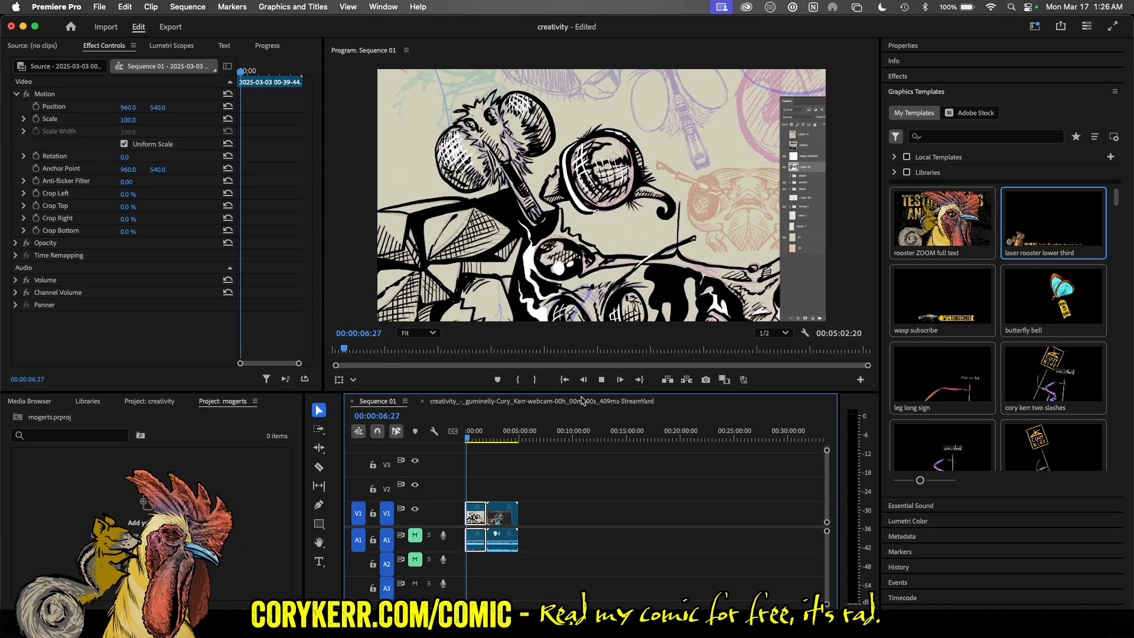
{"action": "key", "text": "space"}
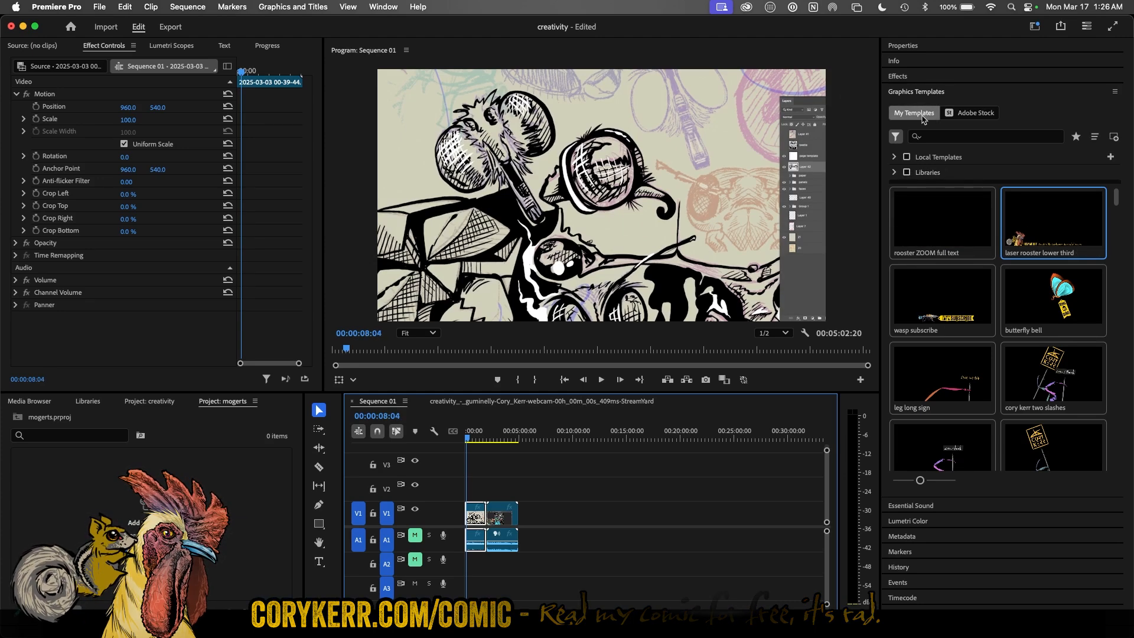
{"action": "left_click", "coordinate": [922, 91]}
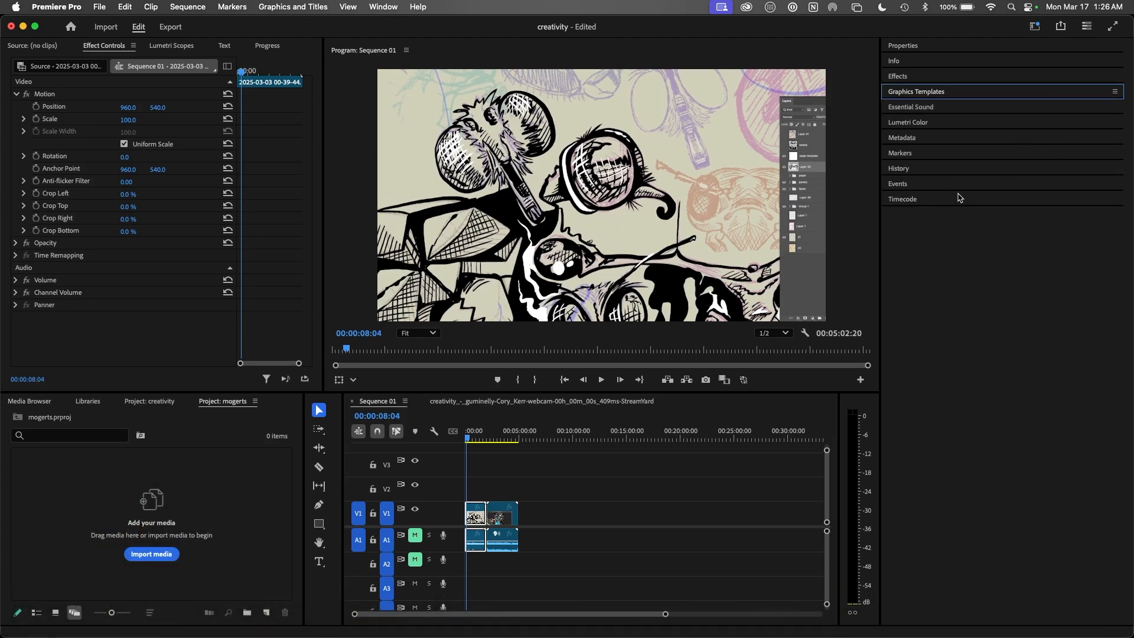
{"action": "left_click", "coordinate": [942, 93]}
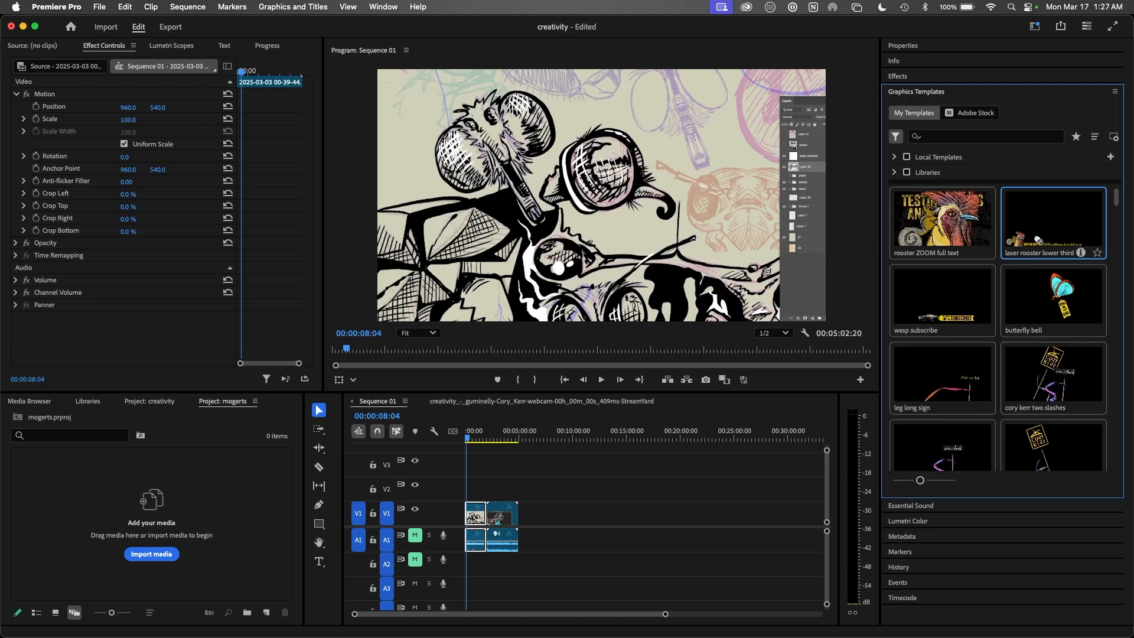
{"action": "left_click_drag", "start_coordinate": [929, 282], "coordinate": [463, 498]}
Step: Play the lower third from the start and select its clip
{"action": "key", "text": "equal"}
{"action": "key", "text": "equal"}
{"action": "key", "text": "equal"}
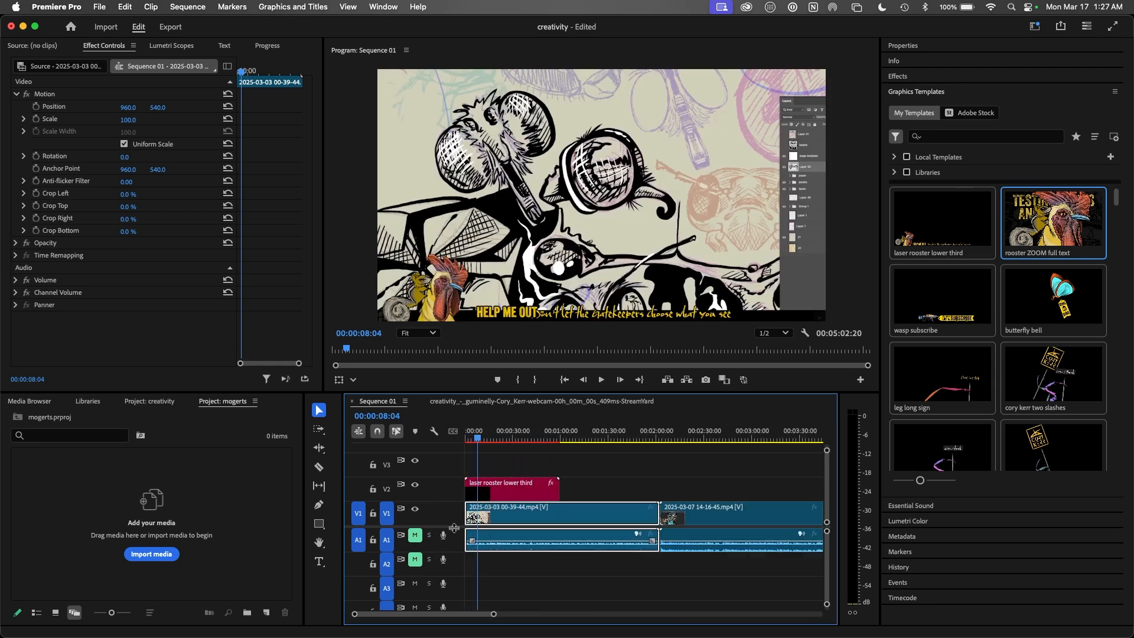
{"action": "left_click_drag", "start_coordinate": [478, 440], "coordinate": [467, 441]}
{"action": "key", "text": "space"}
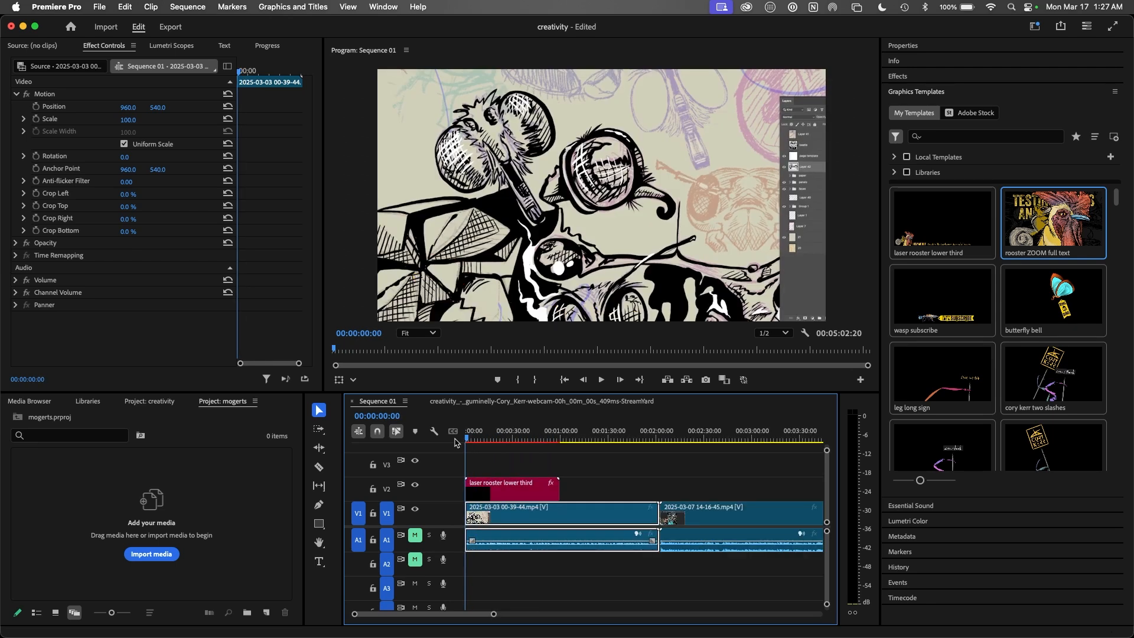
{"action": "key", "text": "space"}
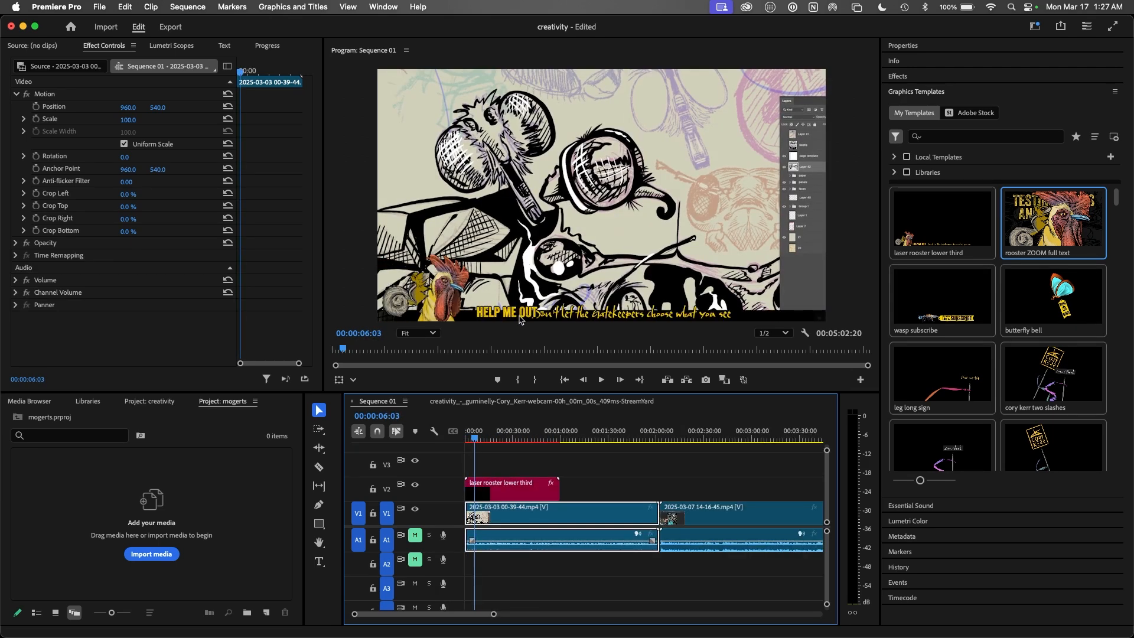
{"action": "left_click", "coordinate": [515, 494]}
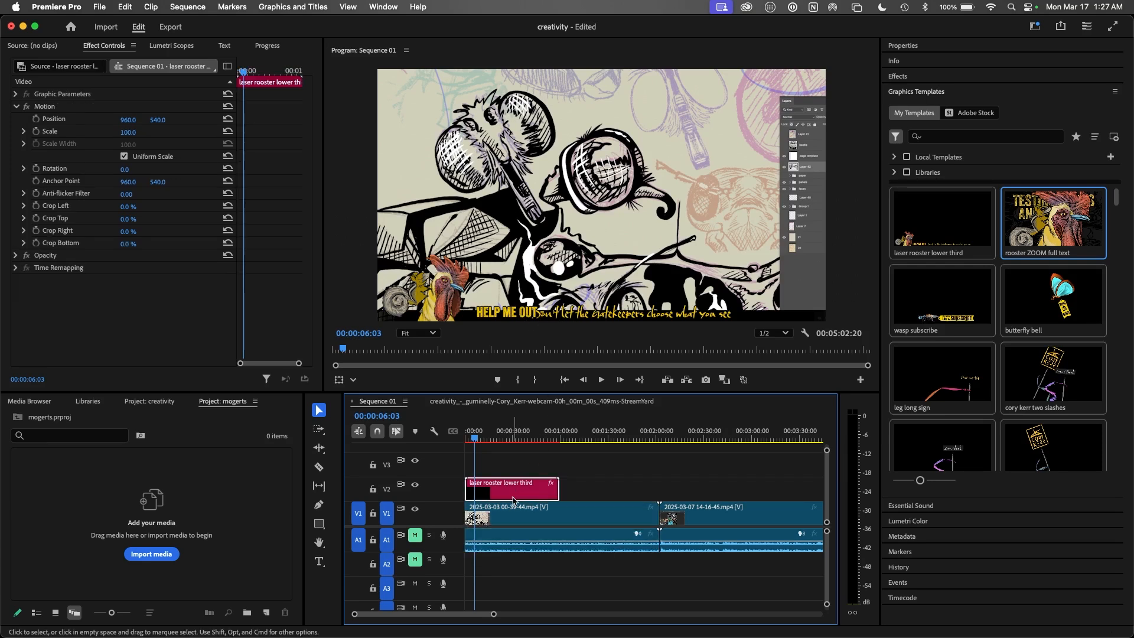
Step: Move the Corykerr.com/store line right to Position X 691
{"action": "left_click", "coordinate": [924, 48]}
{"action": "left_click_drag", "start_coordinate": [987, 240], "coordinate": [1023, 240]}
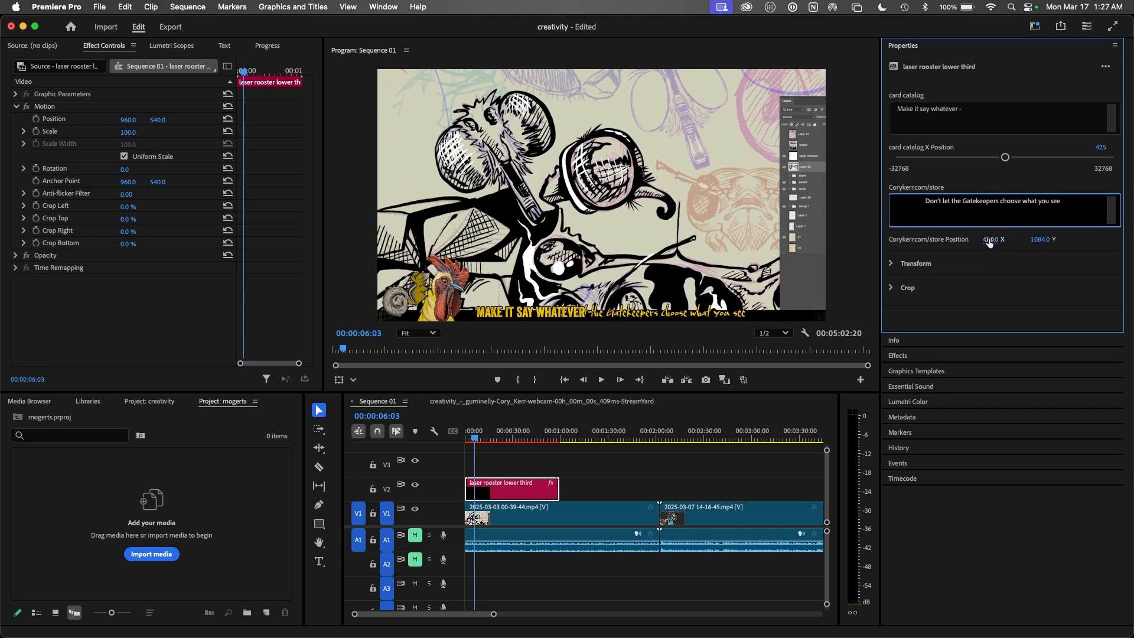
{"action": "left_click_drag", "start_coordinate": [989, 242], "coordinate": [1104, 232]}
{"action": "left_click", "coordinate": [474, 438]}
Step: Replay the edited lower third from before it appears
{"action": "left_click_drag", "start_coordinate": [474, 441], "coordinate": [469, 441]}
{"action": "key", "text": "space"}
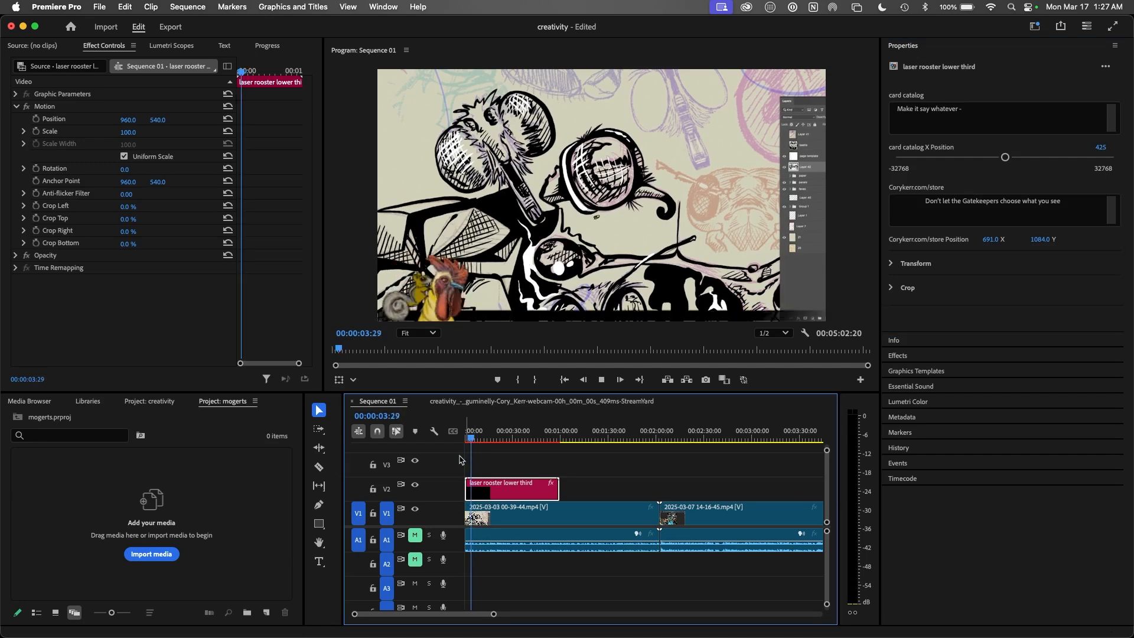
{"action": "key", "text": "space"}
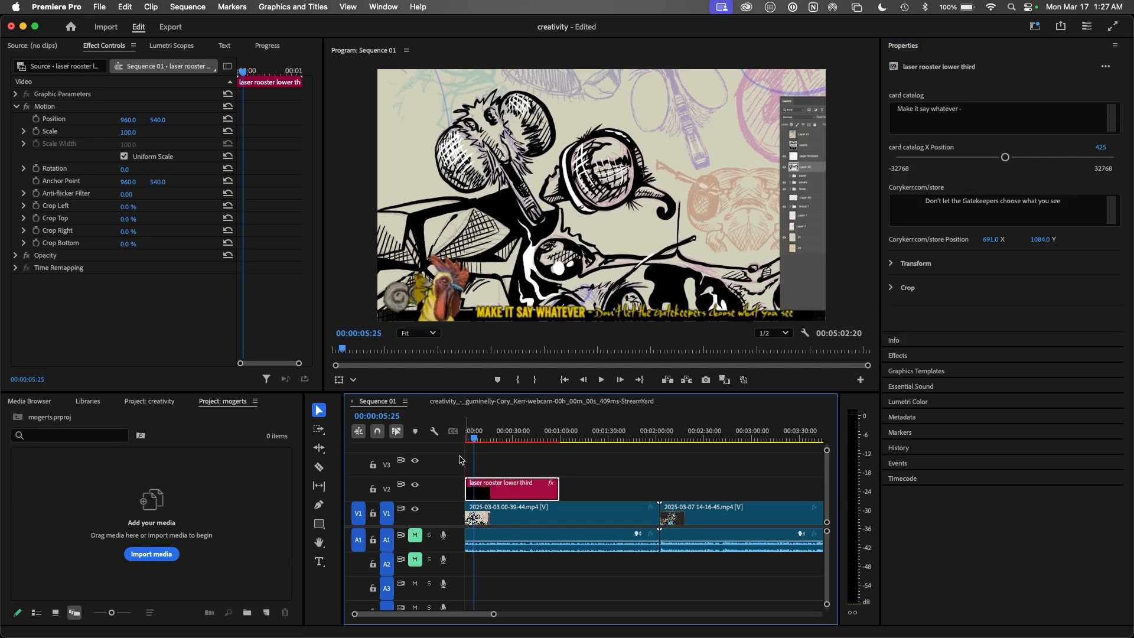
Step: Drag the 'rooster ZOOM full text' template from Graphics Templates onto track V3
{"action": "left_click", "coordinate": [920, 45]}
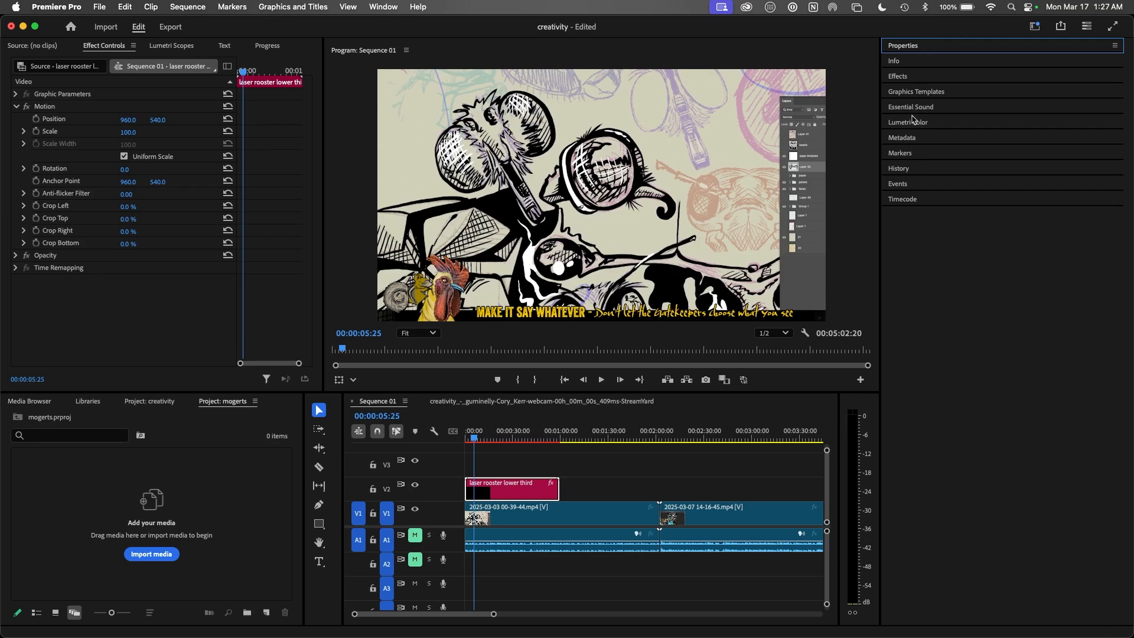
{"action": "left_click", "coordinate": [921, 94]}
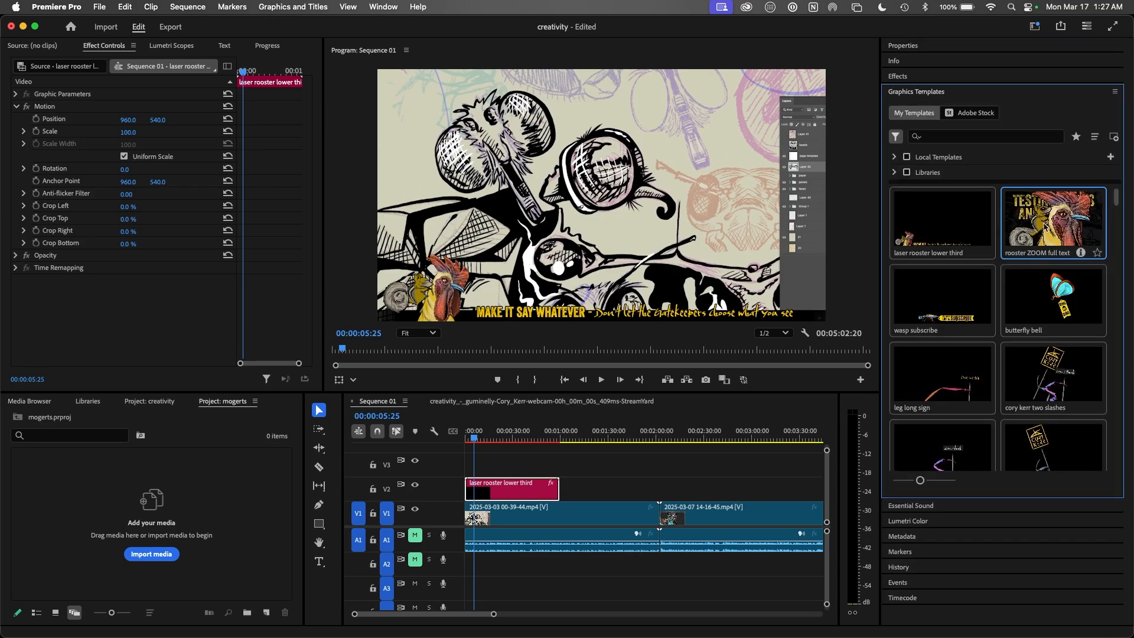
{"action": "left_click_drag", "start_coordinate": [1045, 225], "coordinate": [580, 480]}
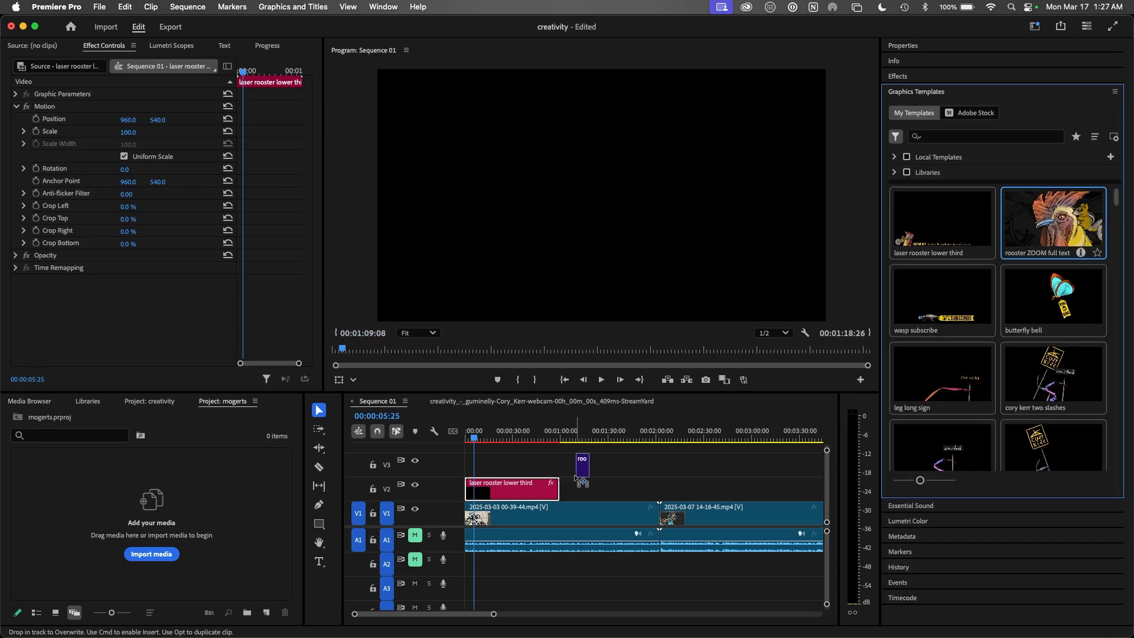
Step: Drop the rooster ZOOM title on V3, play it through, and show its editable properties
{"action": "left_click", "coordinate": [569, 442]}
{"action": "key", "text": "space"}
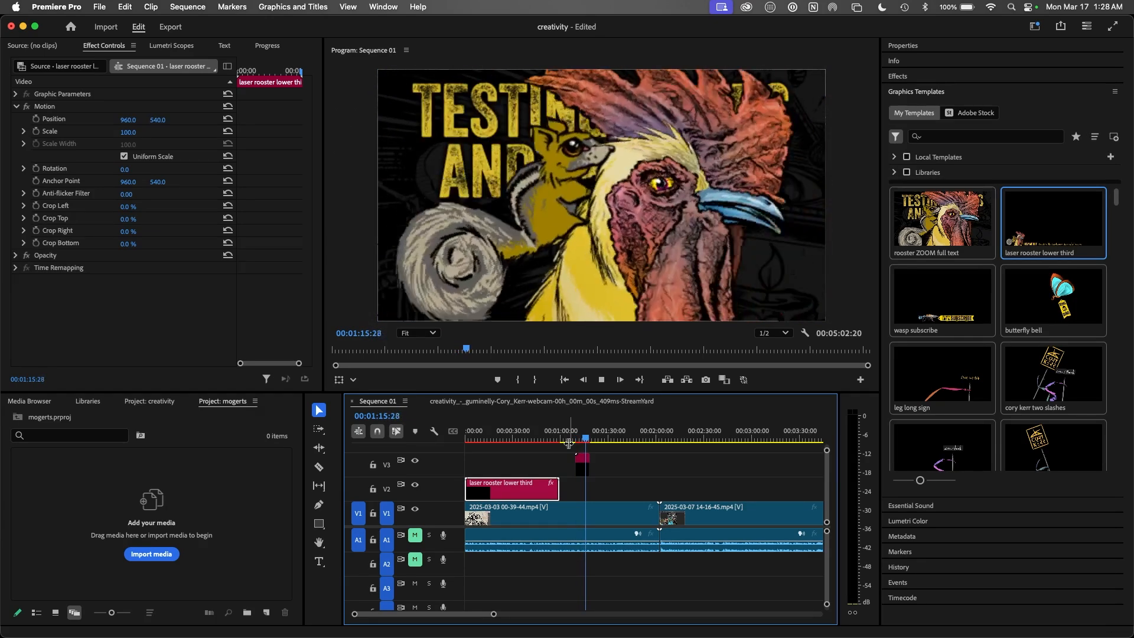
{"action": "key", "text": "space"}
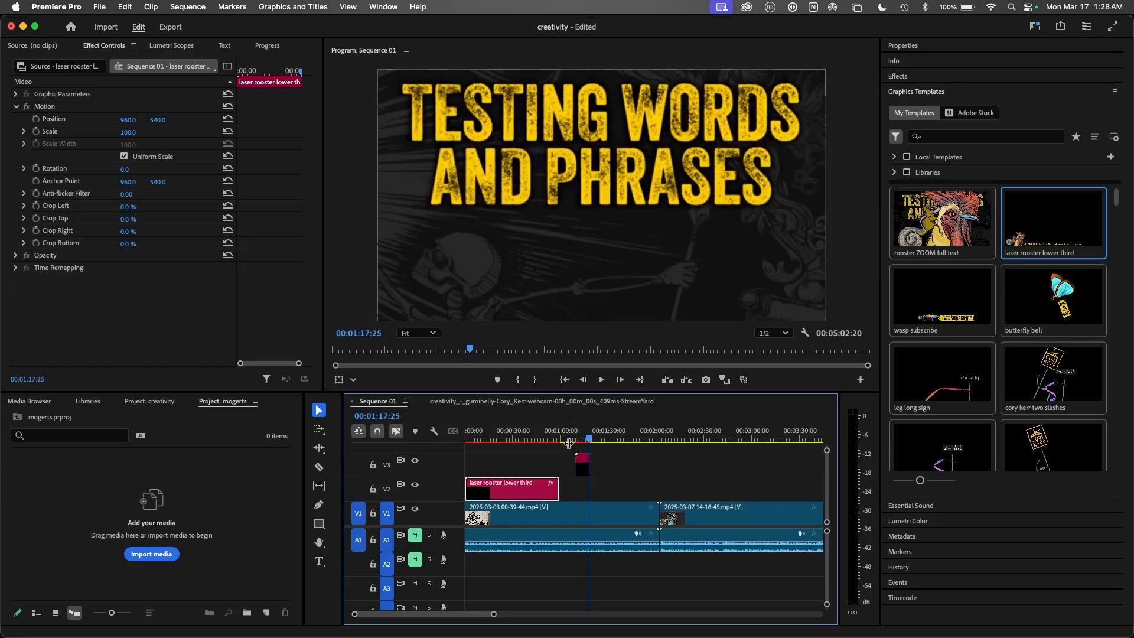
{"action": "left_click", "coordinate": [581, 465]}
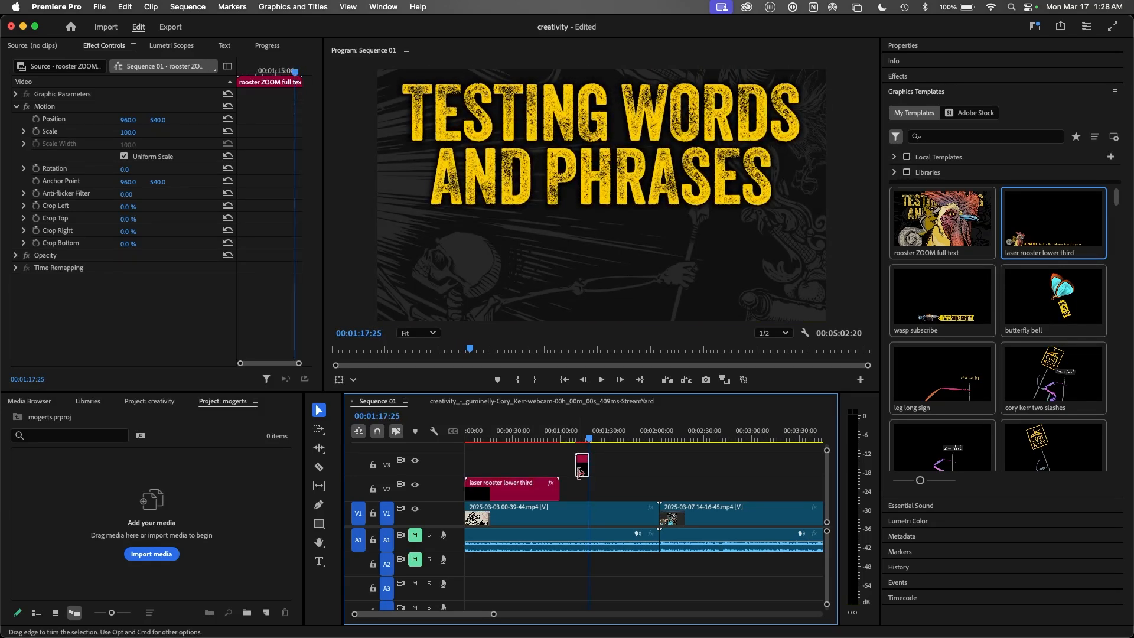
{"action": "left_click", "coordinate": [922, 47]}
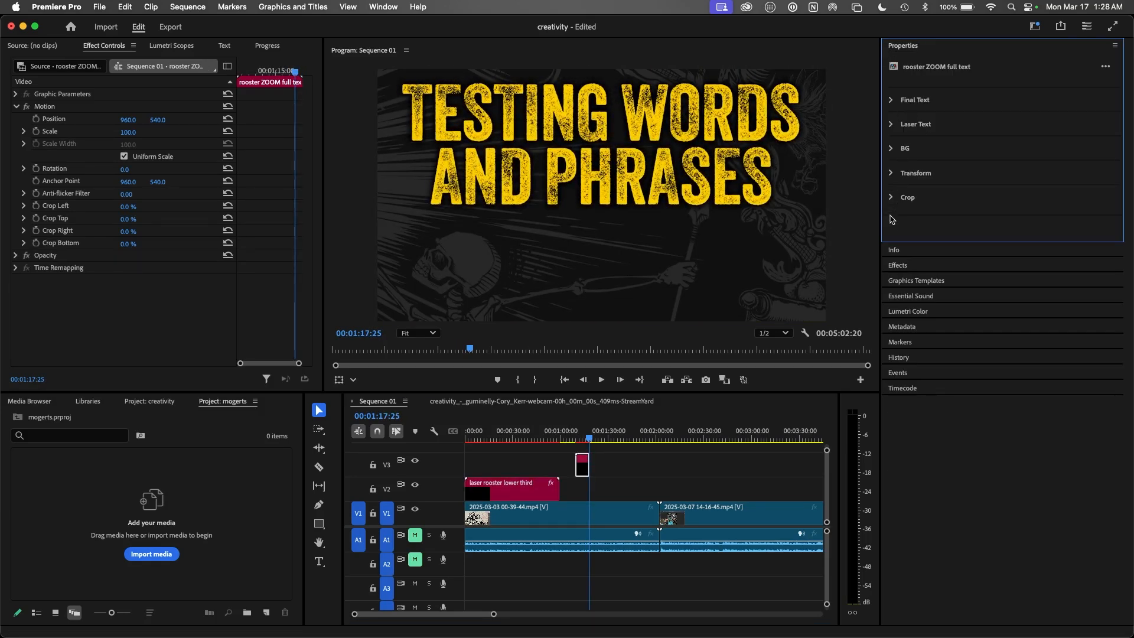
Step: Change the title to 'Mogerts (Motion Graphics Templates)' on three lines at font size ~260
{"action": "left_click", "coordinate": [892, 100]}
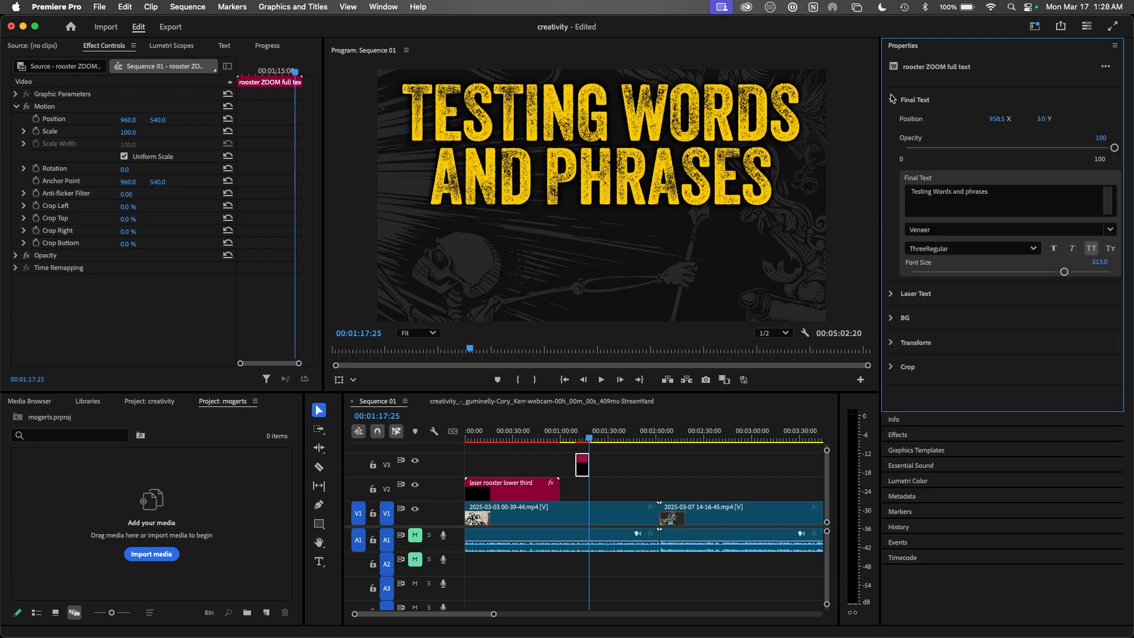
{"action": "left_click_drag", "start_coordinate": [990, 195], "coordinate": [889, 192]}
{"action": "type", "text": "Mogerts (Motion Graphics Templates"}
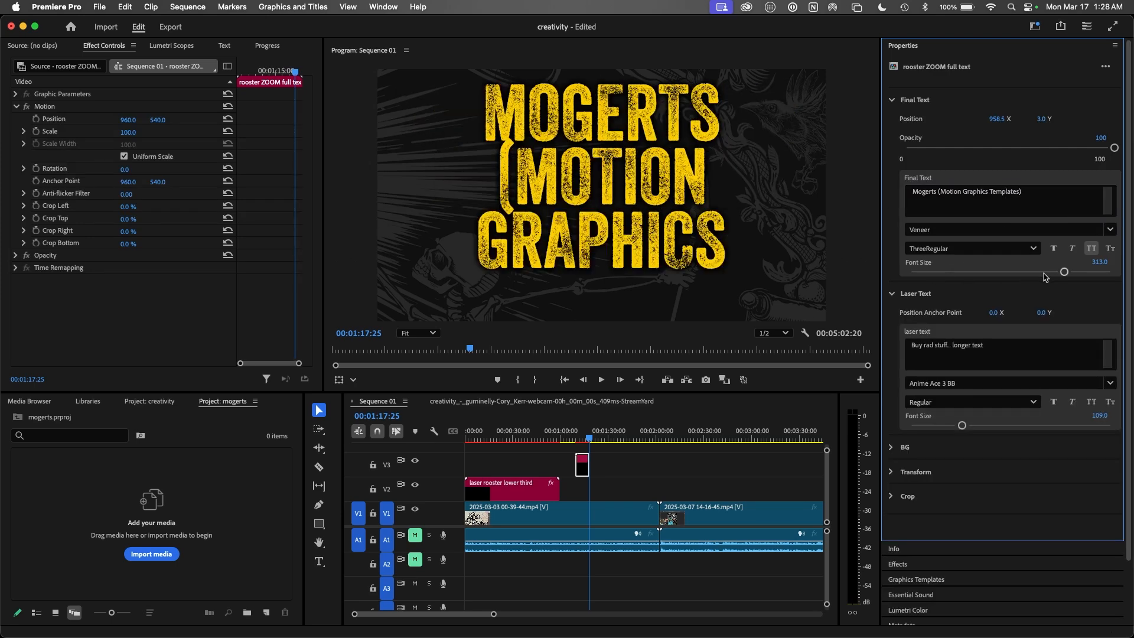
{"action": "left_click_drag", "start_coordinate": [1064, 273], "coordinate": [1038, 273]}
{"action": "left_click", "coordinate": [938, 192]}
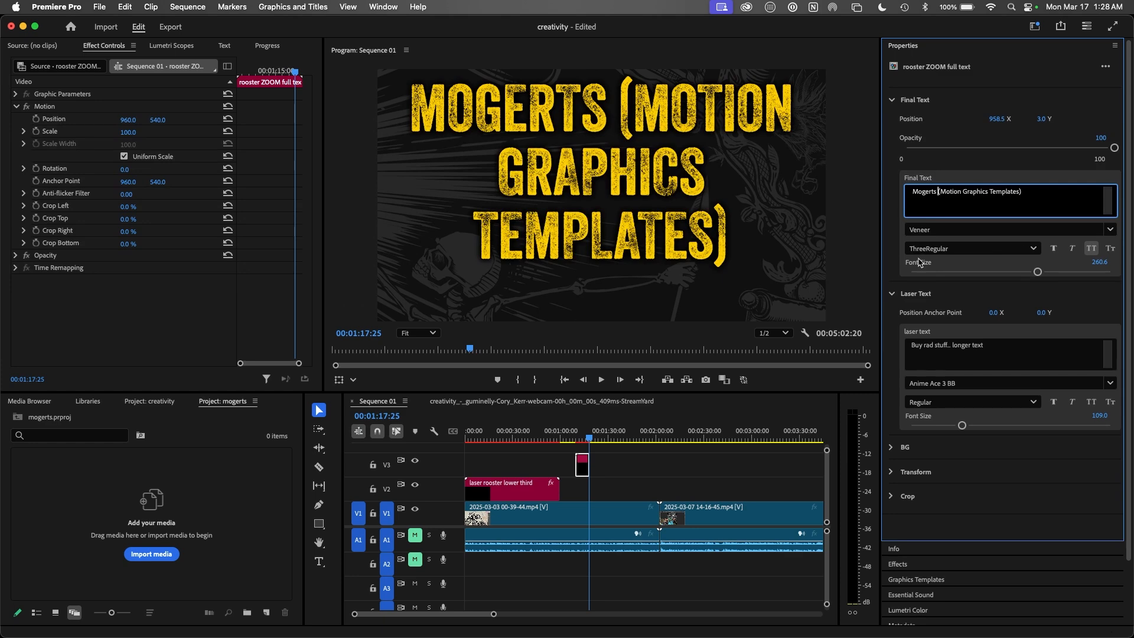
{"action": "key", "text": "Return"}
{"action": "left_click", "coordinate": [1038, 272]}
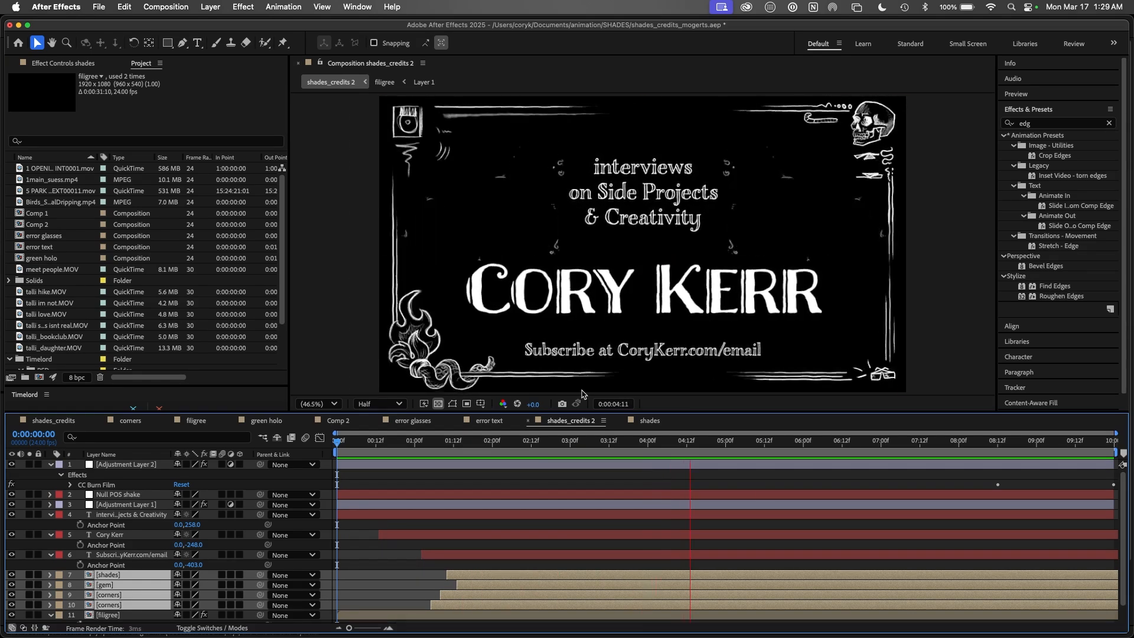
Step: Rewind the shades_credits 2 preview to its opening frames and bring up the Window menu
{"action": "key", "text": "space"}
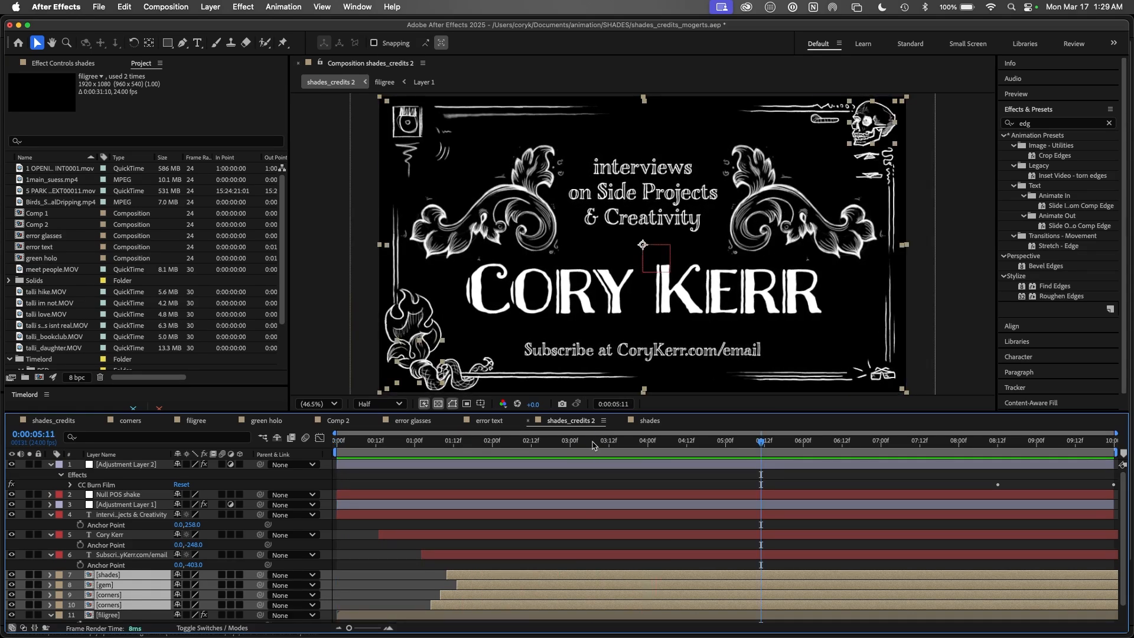
{"action": "key", "text": "Home"}
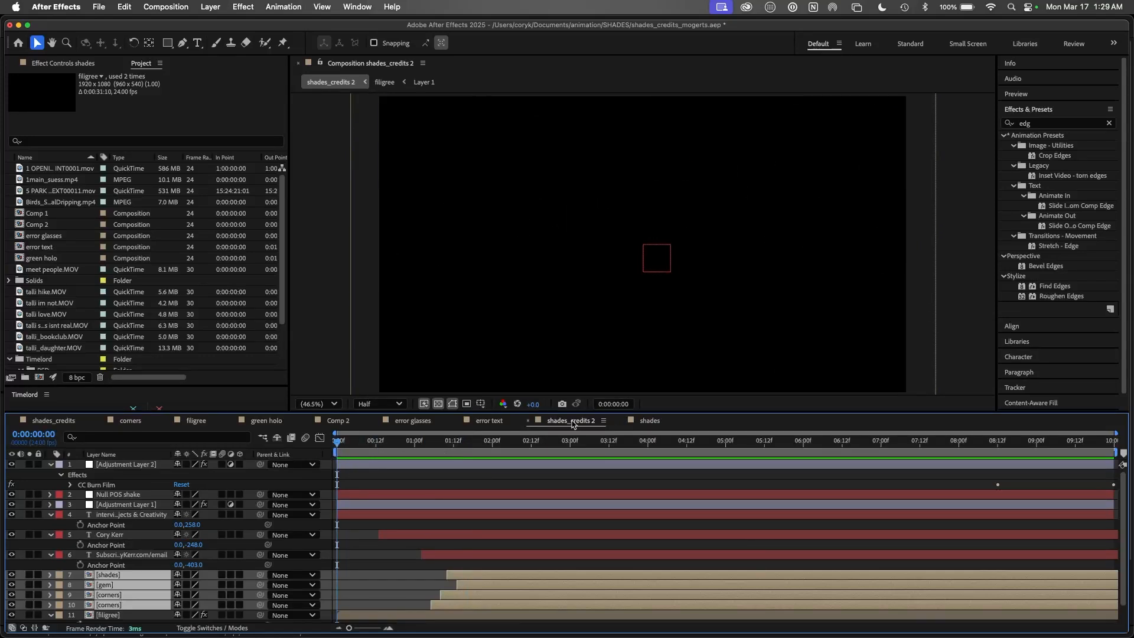
{"action": "left_click_drag", "start_coordinate": [449, 443], "coordinate": [476, 440]}
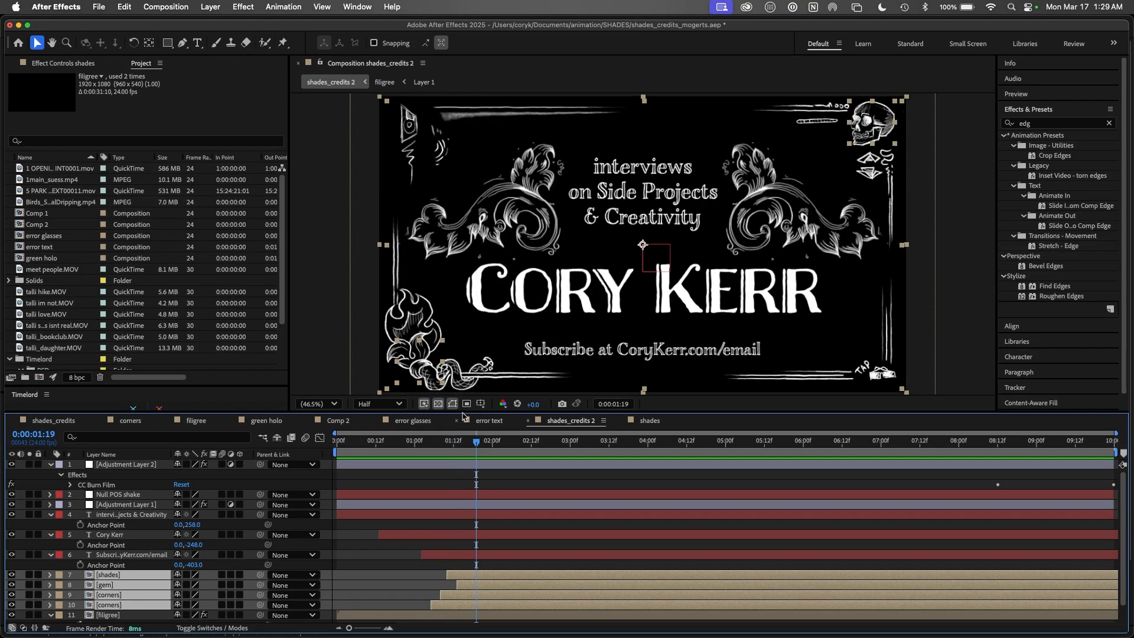
{"action": "left_click", "coordinate": [363, 8]}
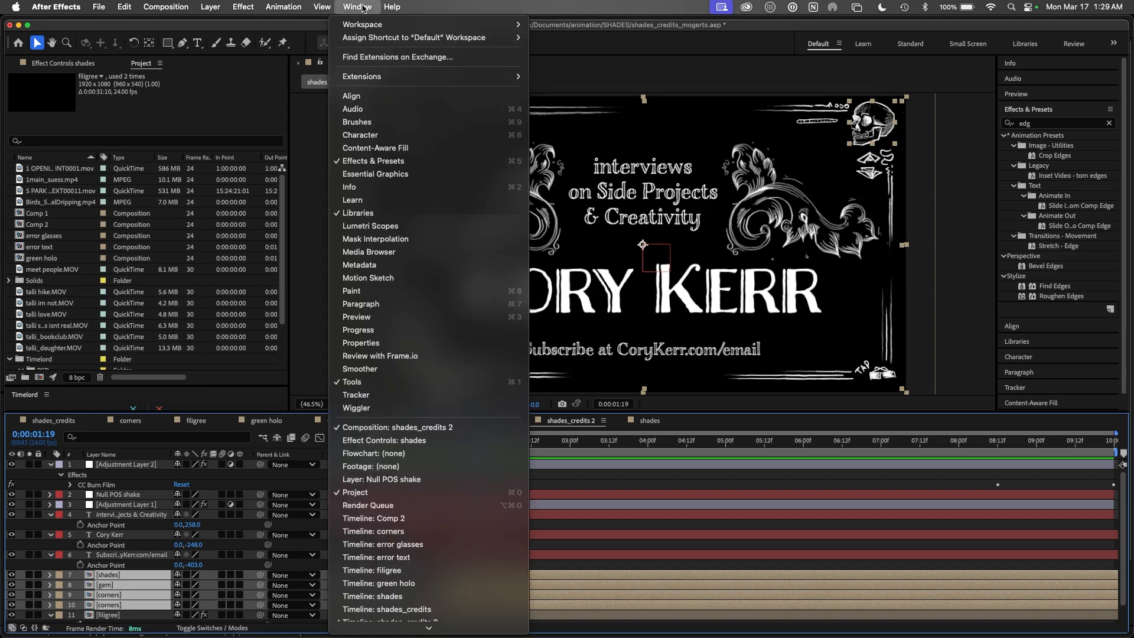
Step: Create the 'Silent Film Title' template from shades_credits 2 in Essential Graphics with a poster frame
{"action": "left_click", "coordinate": [394, 175]}
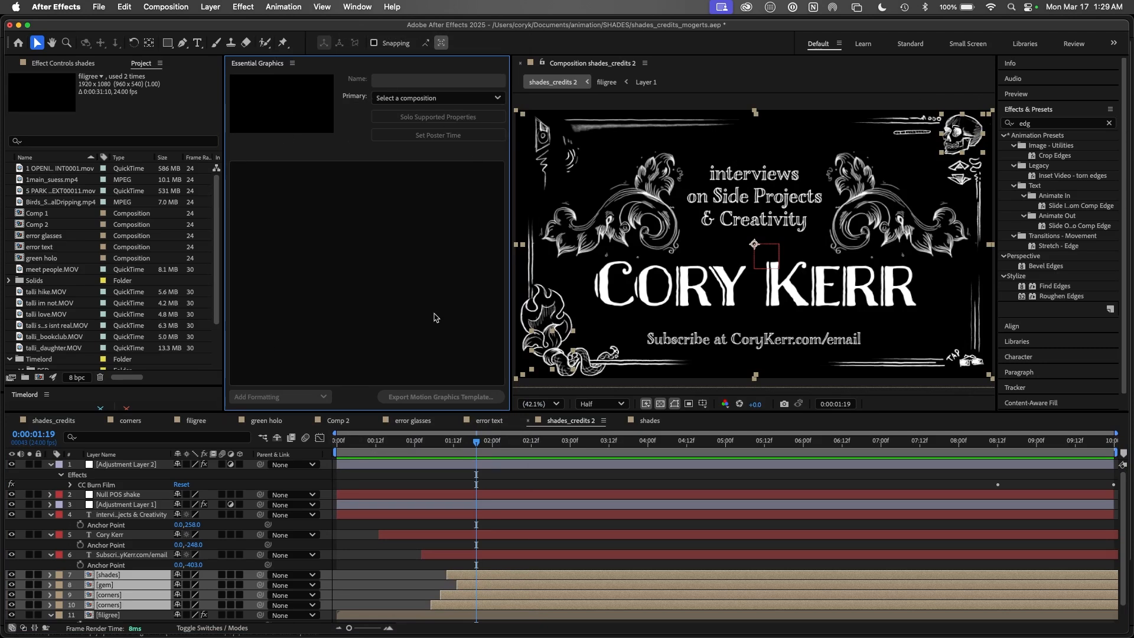
{"action": "left_click", "coordinate": [276, 98]}
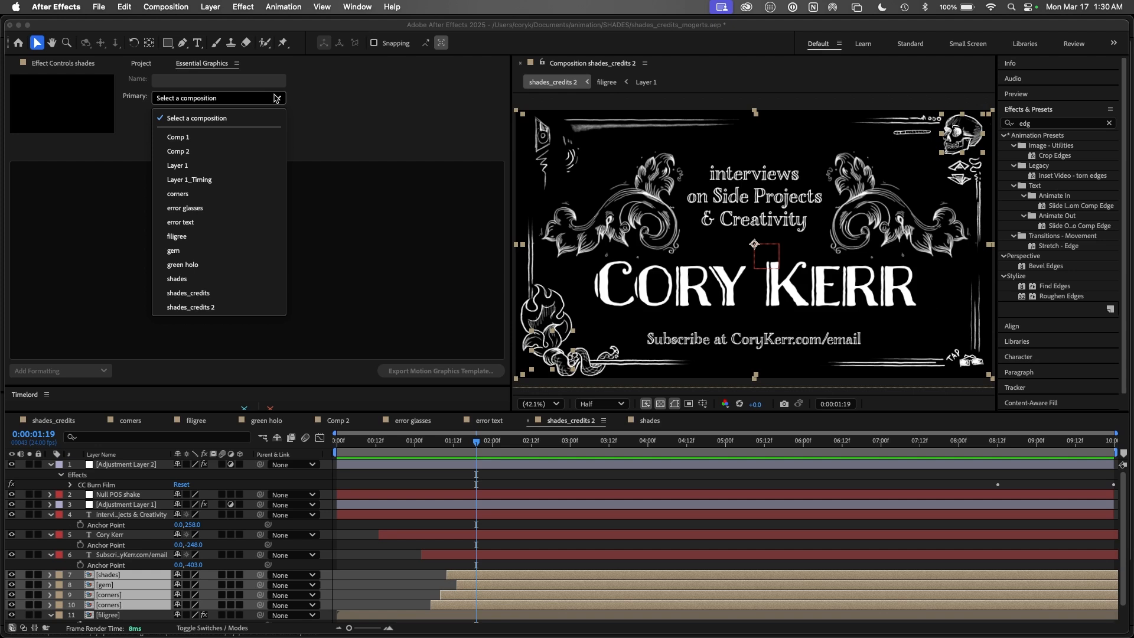
{"action": "left_click", "coordinate": [214, 307]}
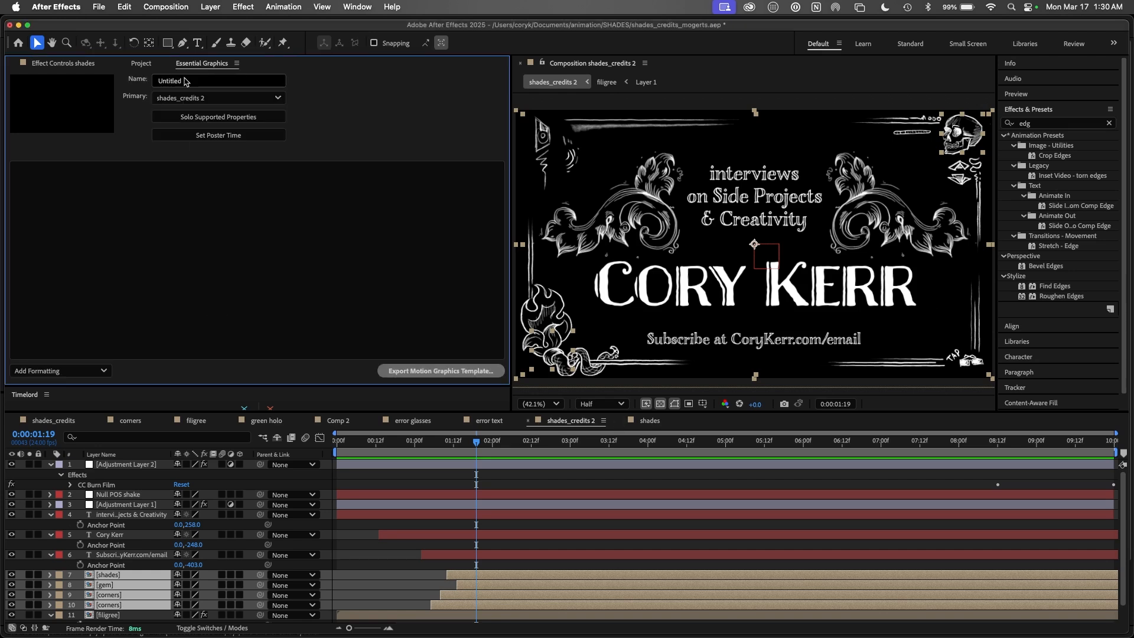
{"action": "left_click", "coordinate": [155, 81]}
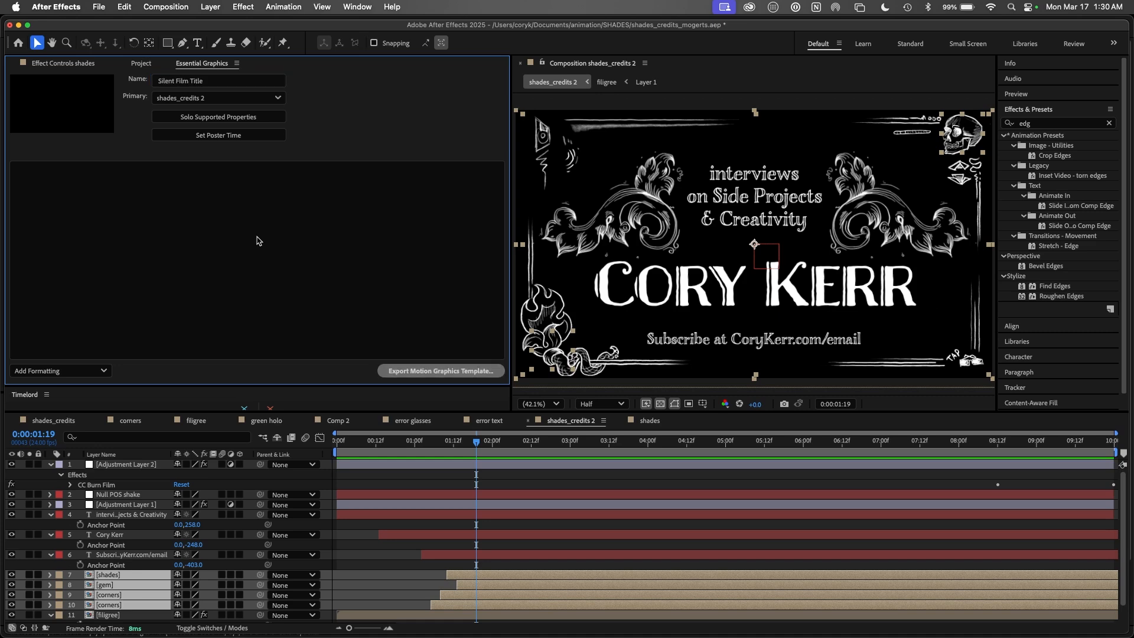
{"action": "left_click", "coordinate": [218, 137]}
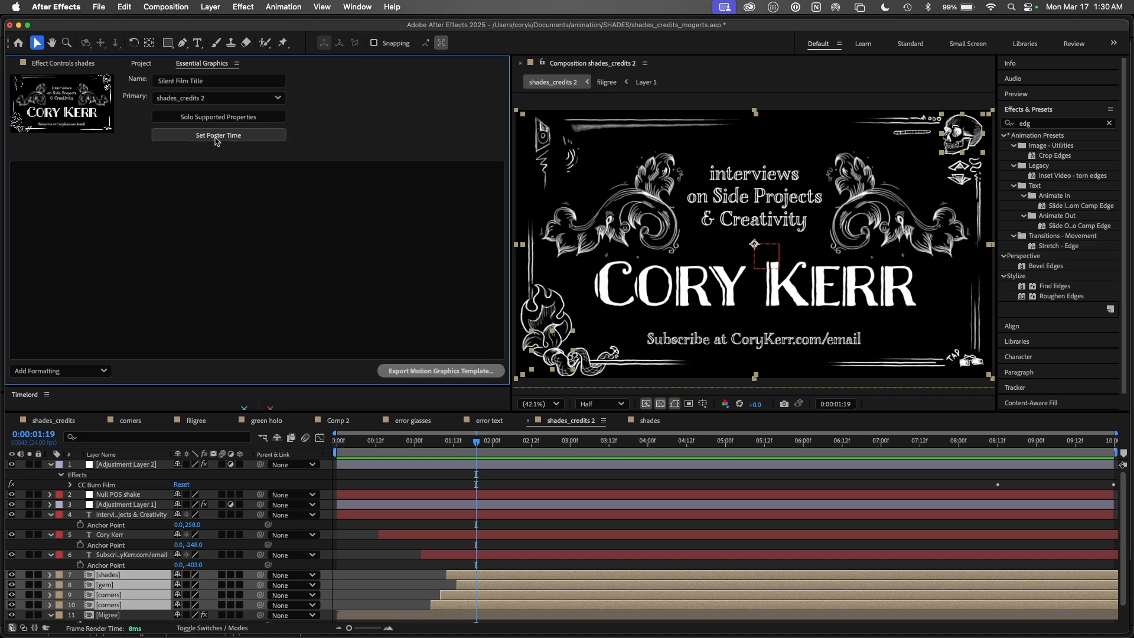
{"action": "left_click_drag", "start_coordinate": [476, 444], "coordinate": [433, 455]}
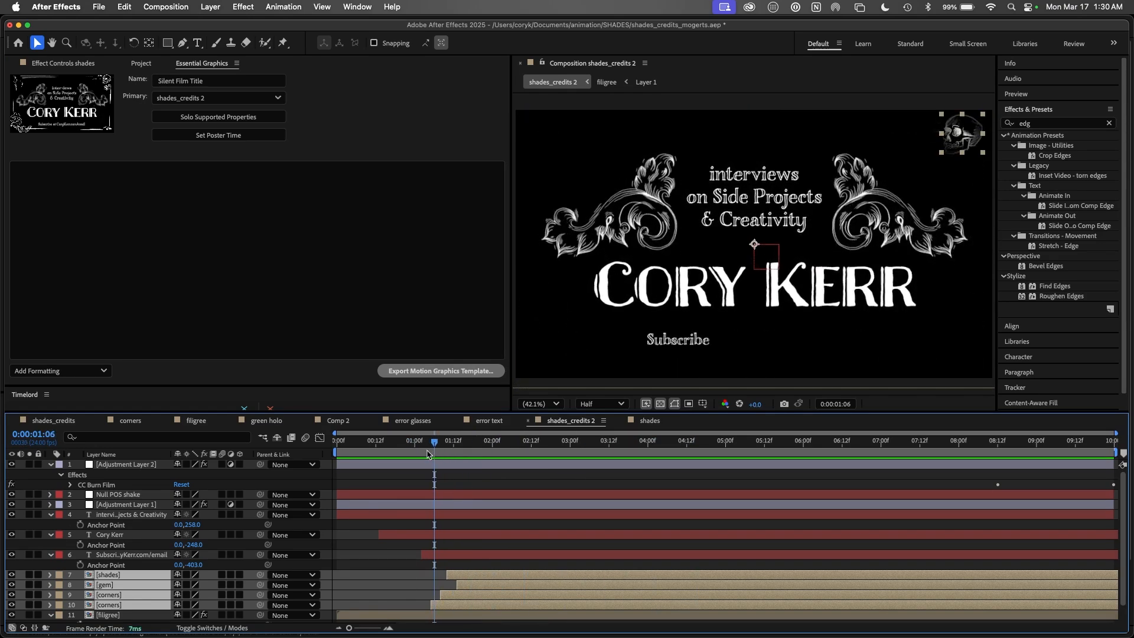
{"action": "left_click", "coordinate": [218, 137]}
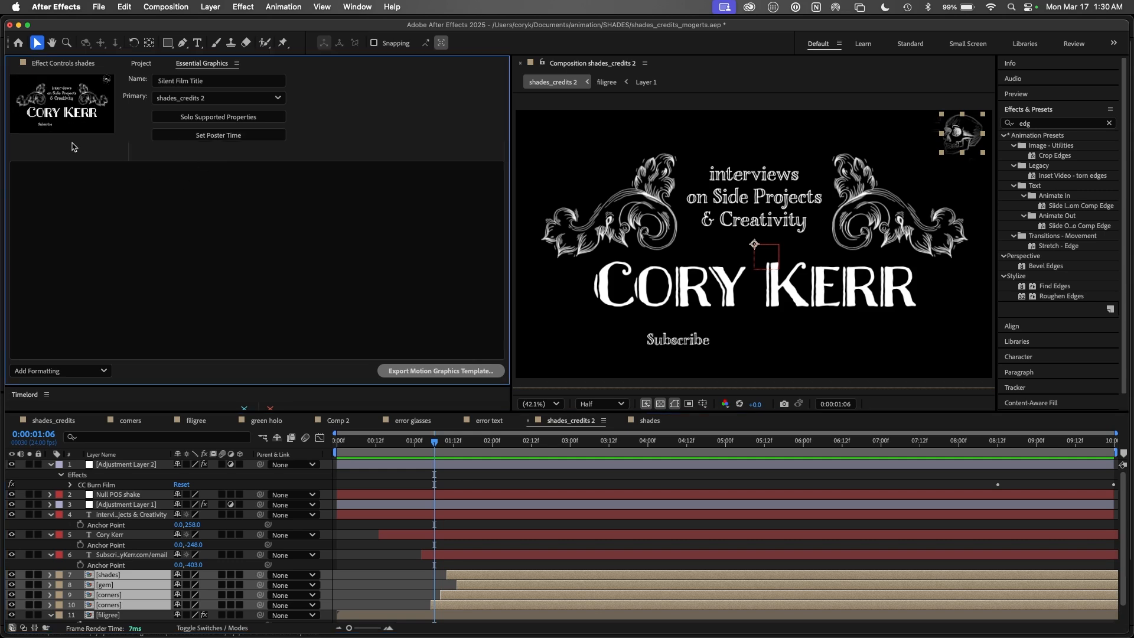
{"action": "key", "text": "super+Tab"}
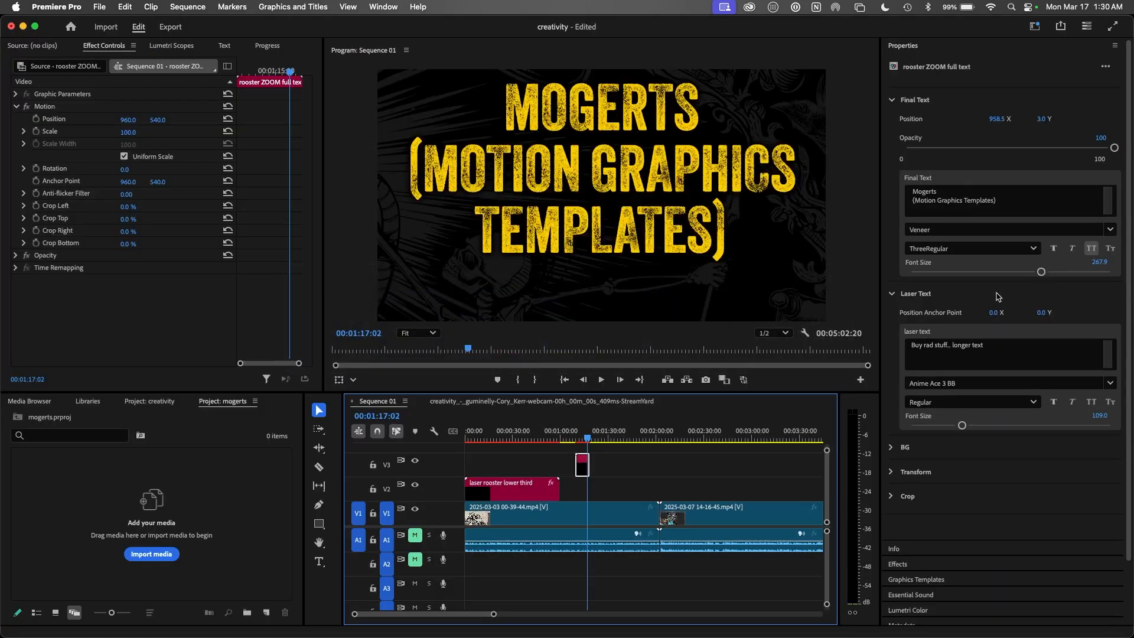
{"action": "left_click", "coordinate": [924, 47]}
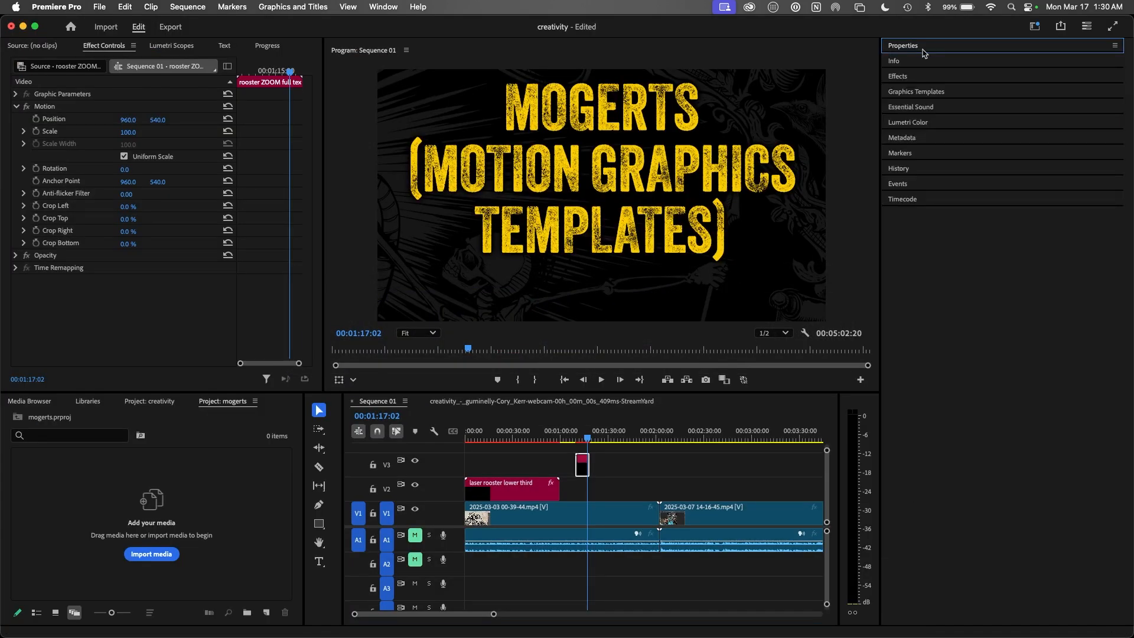
{"action": "left_click", "coordinate": [928, 95]}
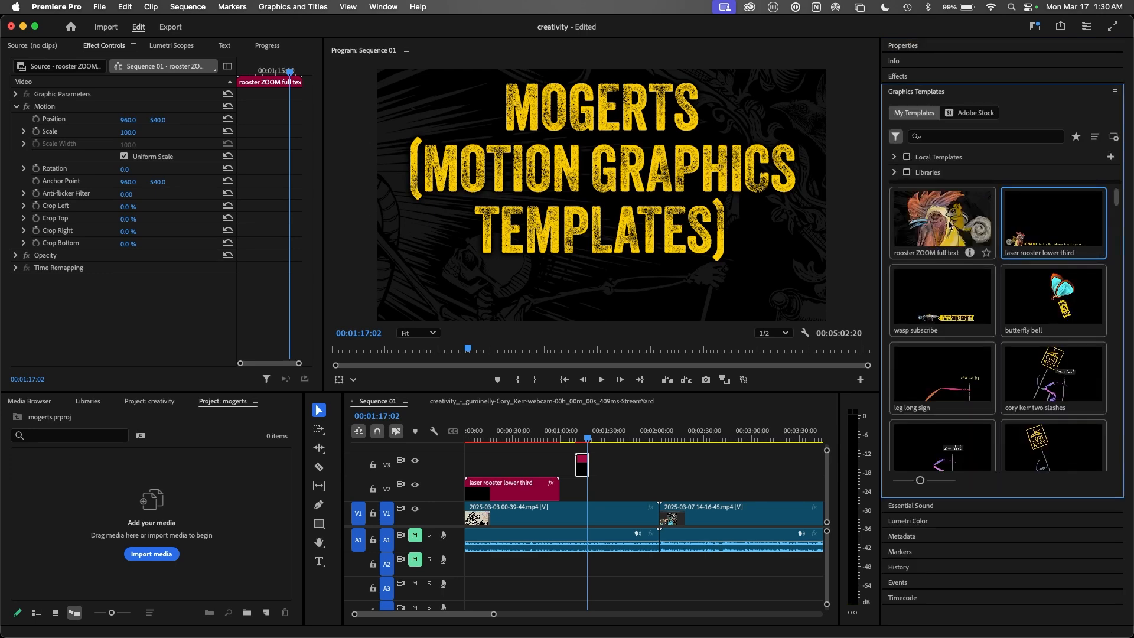
{"action": "key", "text": "super+Tab"}
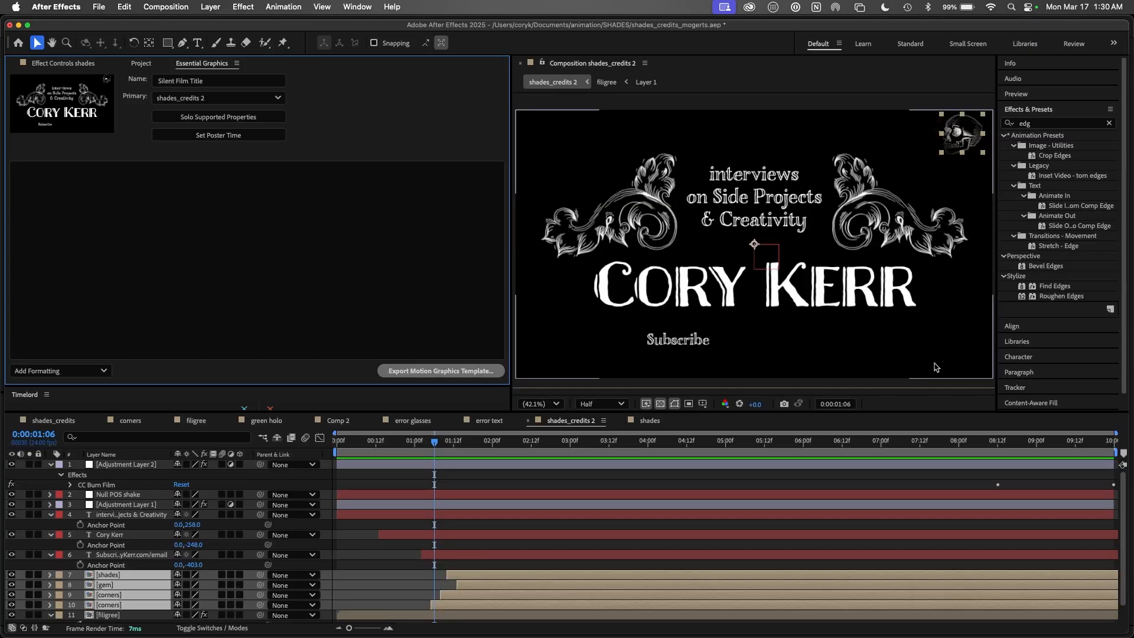
Step: Set the full-artwork frame as poster and reveal the interviews layer's Source Text
{"action": "left_click_drag", "start_coordinate": [542, 443], "coordinate": [628, 444]}
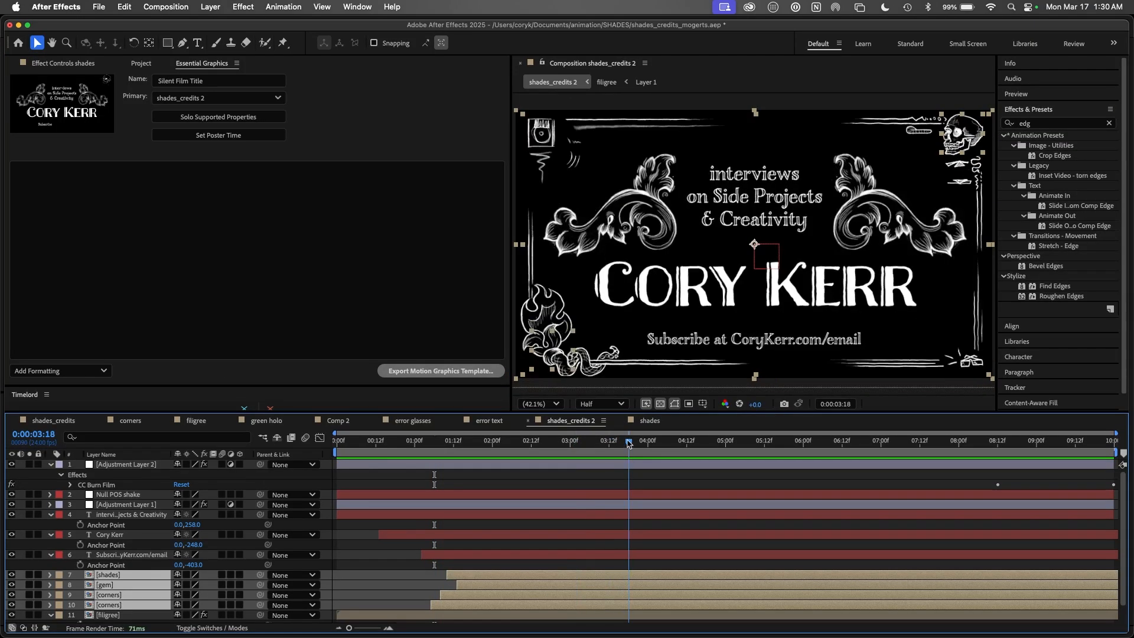
{"action": "left_click", "coordinate": [228, 135]}
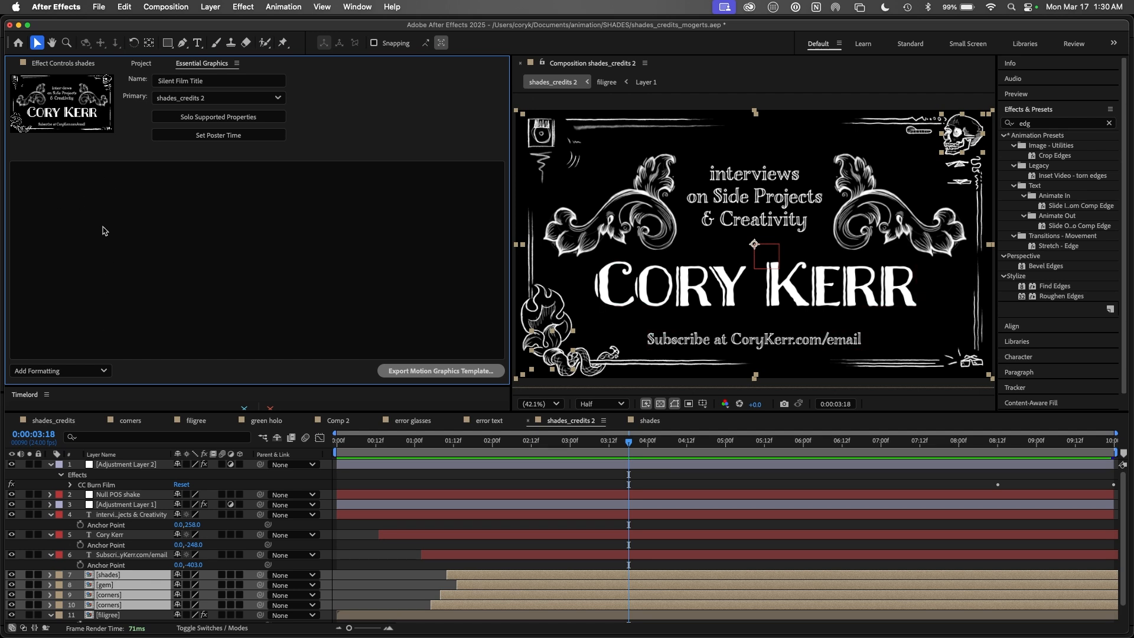
{"action": "left_click", "coordinate": [124, 514]}
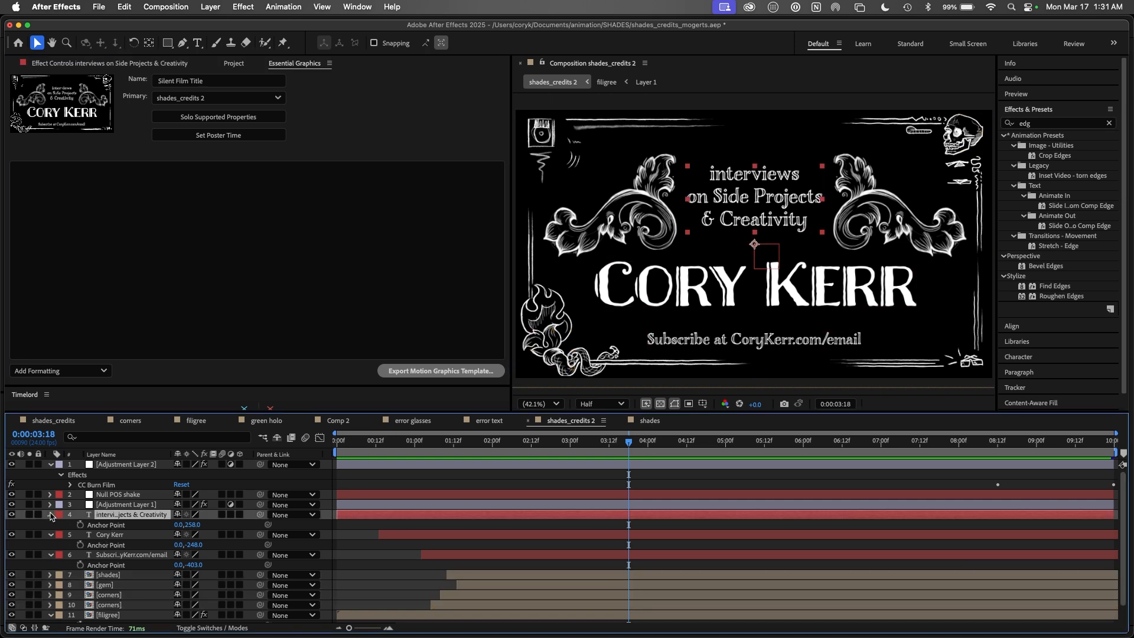
{"action": "left_click", "coordinate": [51, 514]}
{"action": "left_click", "coordinate": [51, 515]}
{"action": "left_click", "coordinate": [62, 535]}
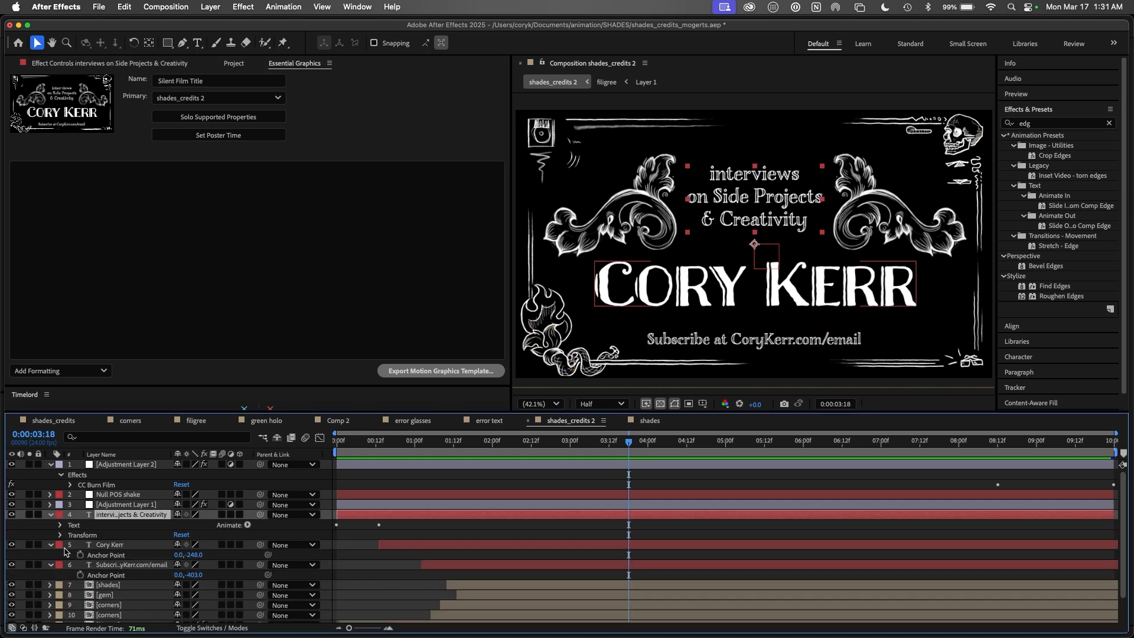
{"action": "left_click", "coordinate": [60, 525]}
Step: Add the interviews Source Text to the template with Custom Font, Font Size and Faux Styles editable
{"action": "left_click_drag", "start_coordinate": [104, 535], "coordinate": [121, 205]}
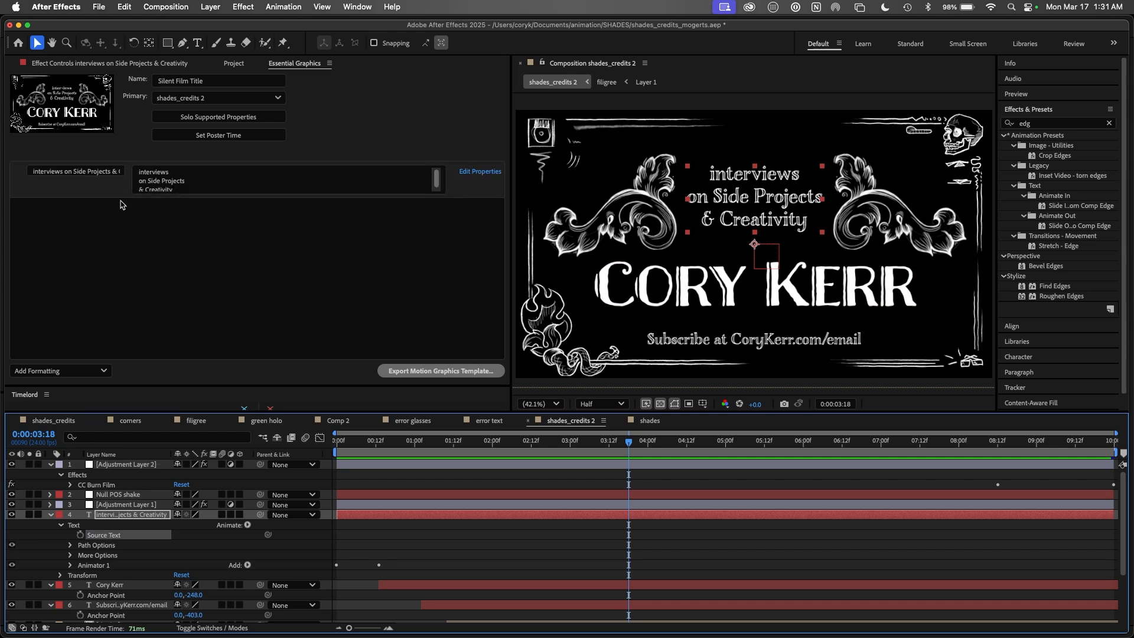
{"action": "left_click", "coordinate": [480, 171]}
{"action": "left_click", "coordinate": [456, 309]}
{"action": "left_click", "coordinate": [456, 330]}
{"action": "left_click", "coordinate": [455, 352]}
{"action": "left_click", "coordinate": [669, 380]}
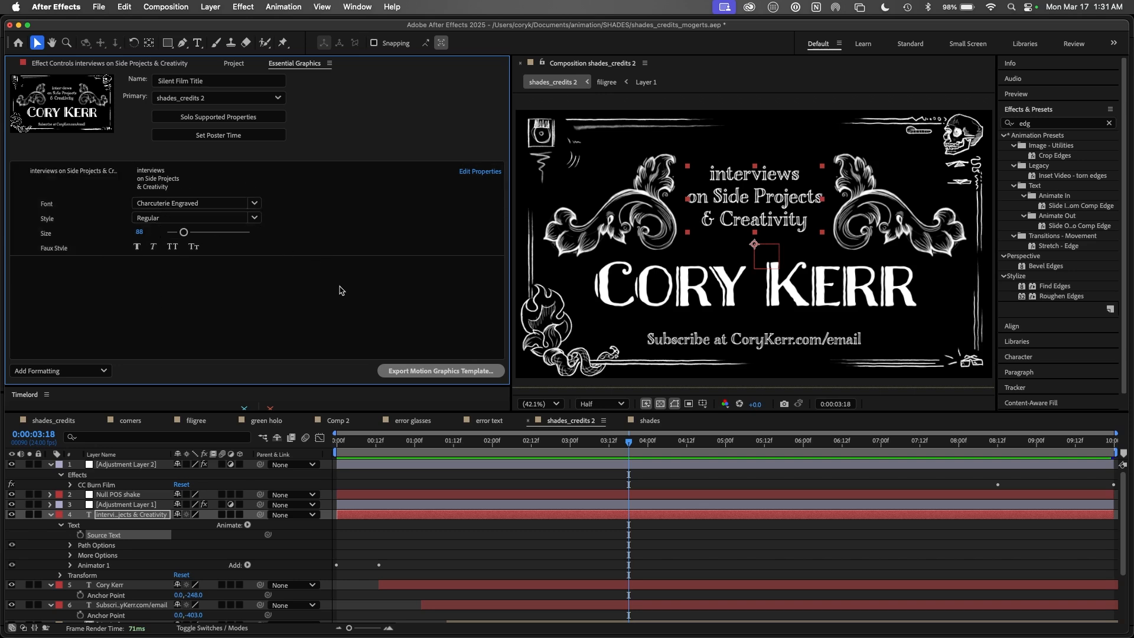
Step: Check the rooster ZOOM clip's properties in Premiere Pro, then return to After Effects
{"action": "key", "text": "super+Tab"}
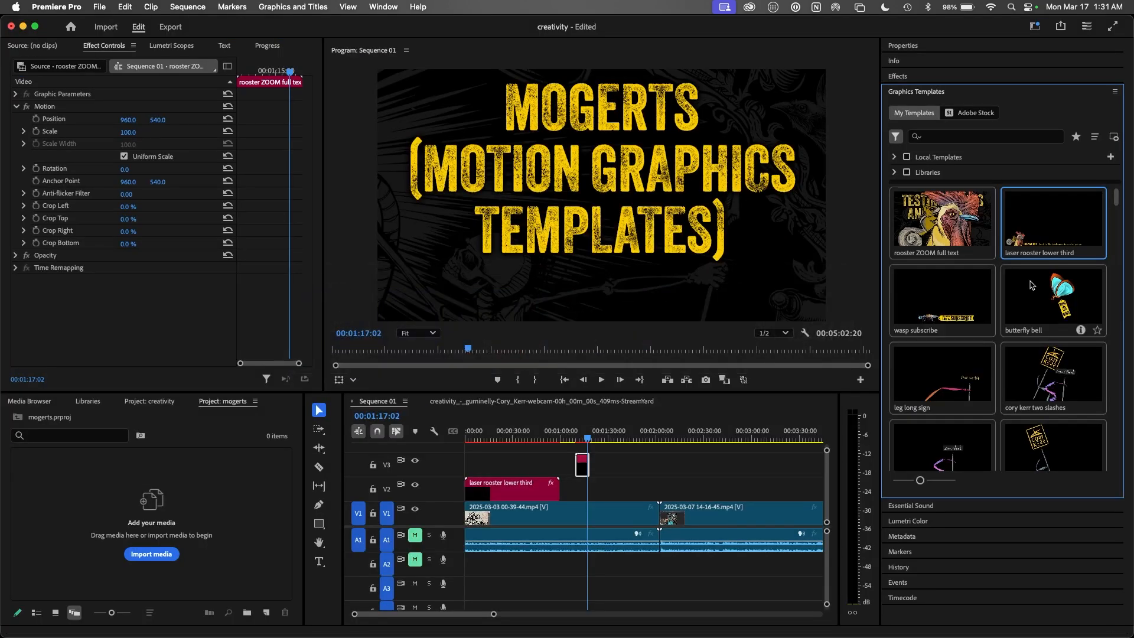
{"action": "left_click", "coordinate": [932, 50]}
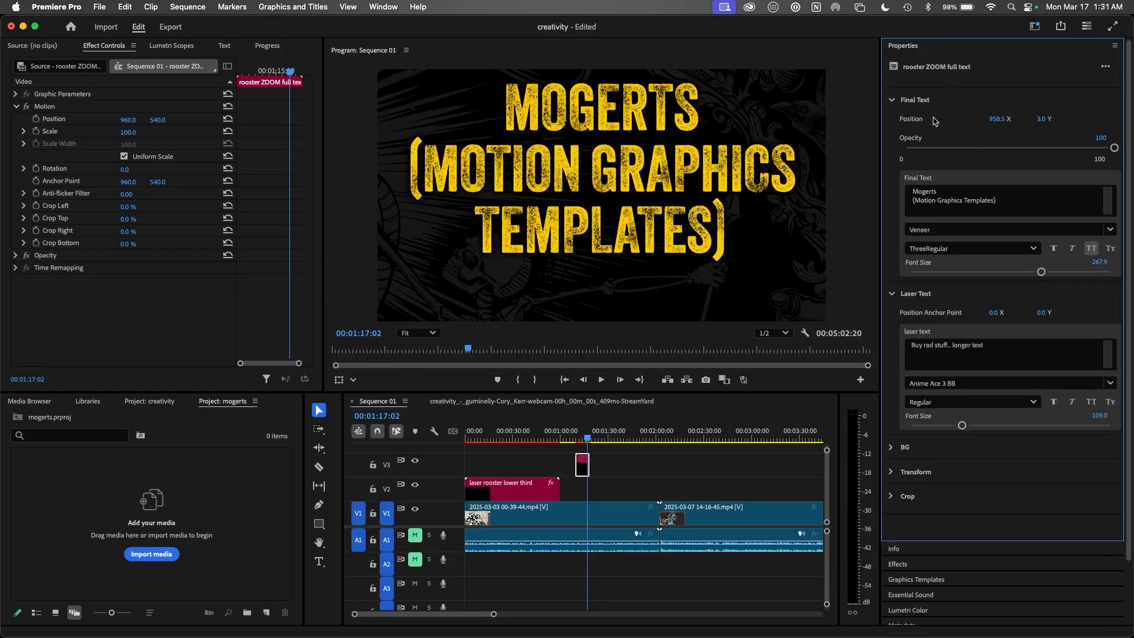
{"action": "key", "text": "super+Tab"}
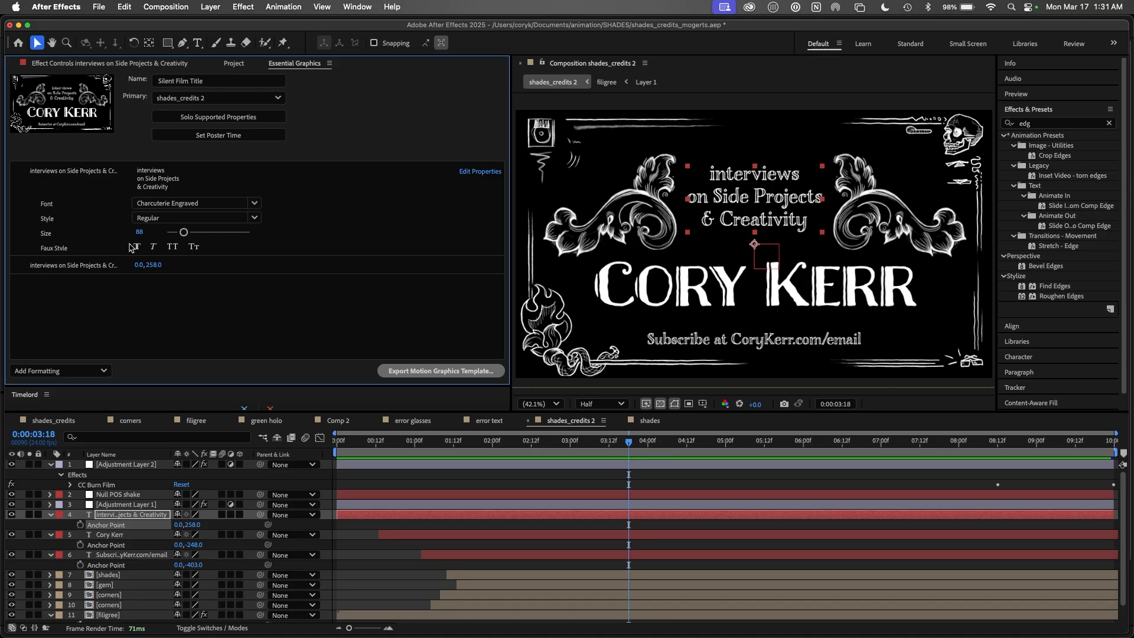
Step: Create the 'sm upper text' group holding the interviews text and its anchor point
{"action": "left_click", "coordinate": [103, 371]}
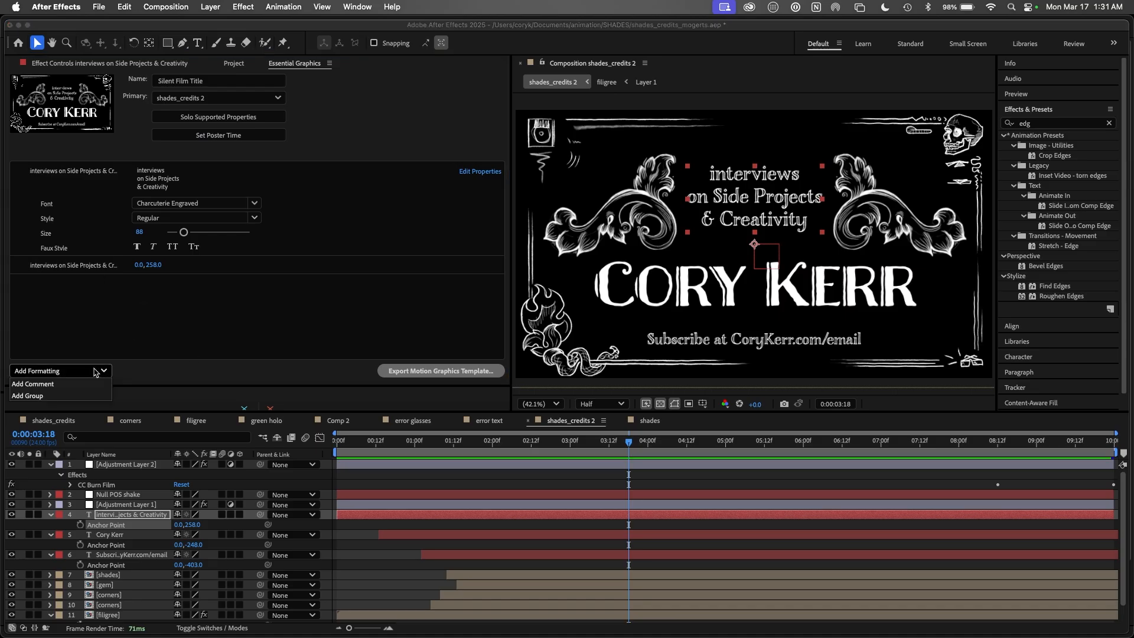
{"action": "left_click", "coordinate": [37, 396]}
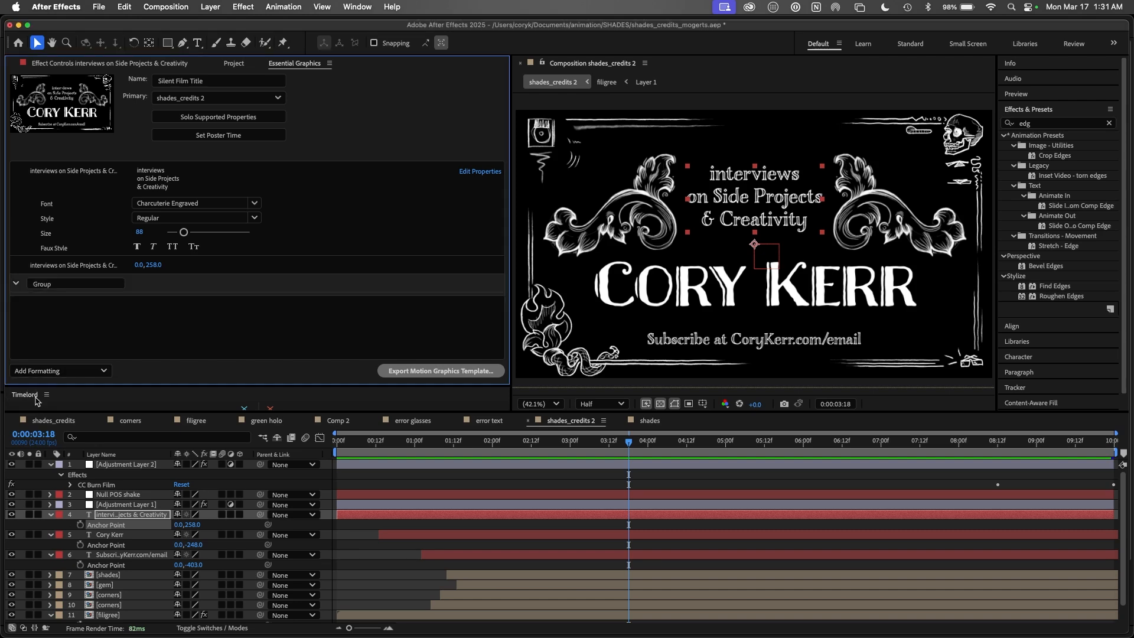
{"action": "left_click", "coordinate": [57, 284]}
{"action": "type", "text": "sm upper text"}
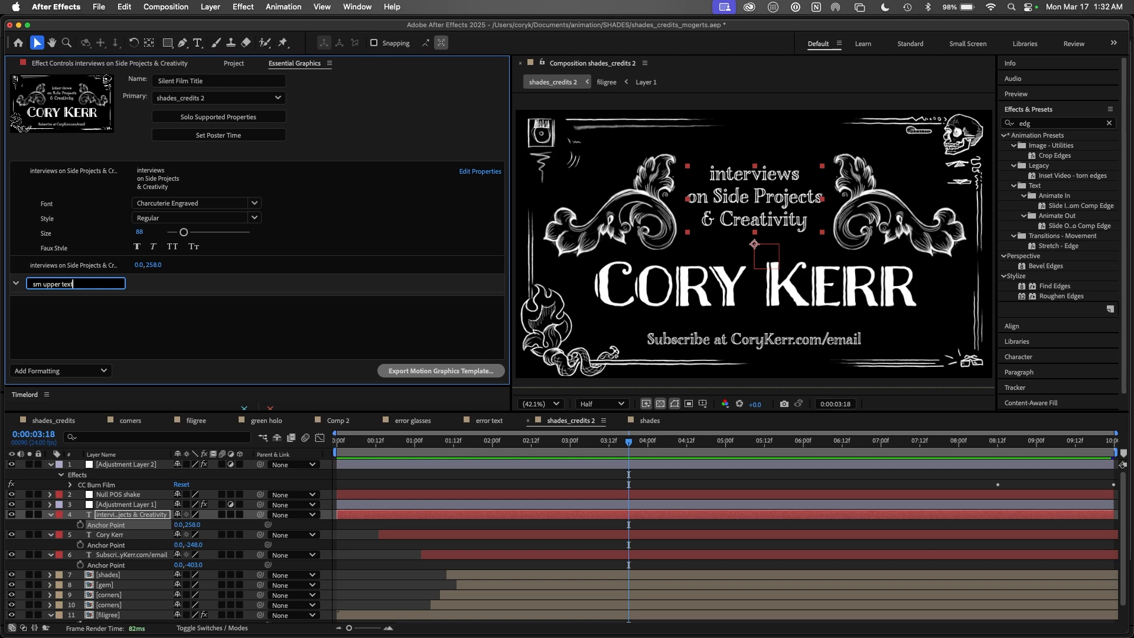
{"action": "key", "text": "Return"}
{"action": "left_click_drag", "start_coordinate": [80, 175], "coordinate": [80, 293]}
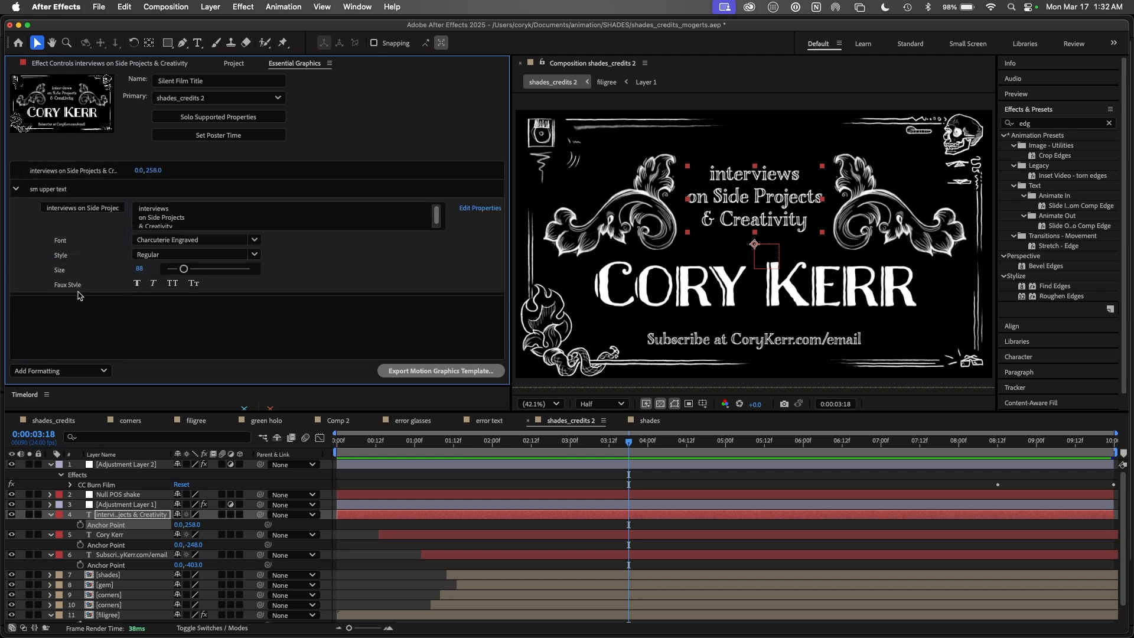
{"action": "left_click_drag", "start_coordinate": [108, 172], "coordinate": [111, 206]}
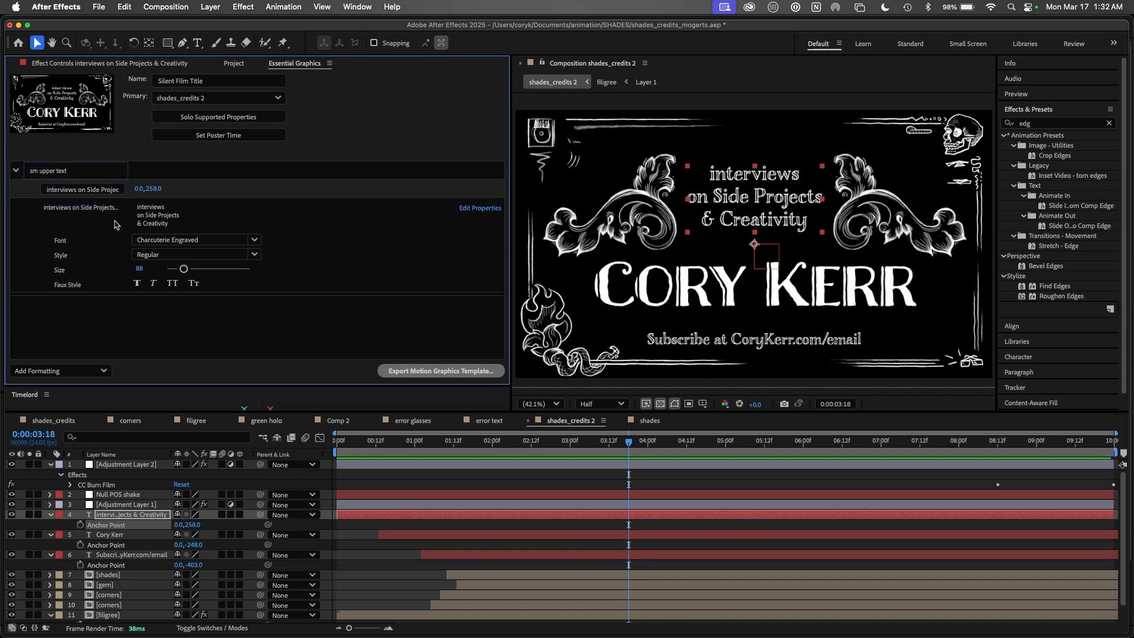
{"action": "left_click", "coordinate": [16, 170]}
{"action": "left_click", "coordinate": [16, 171]}
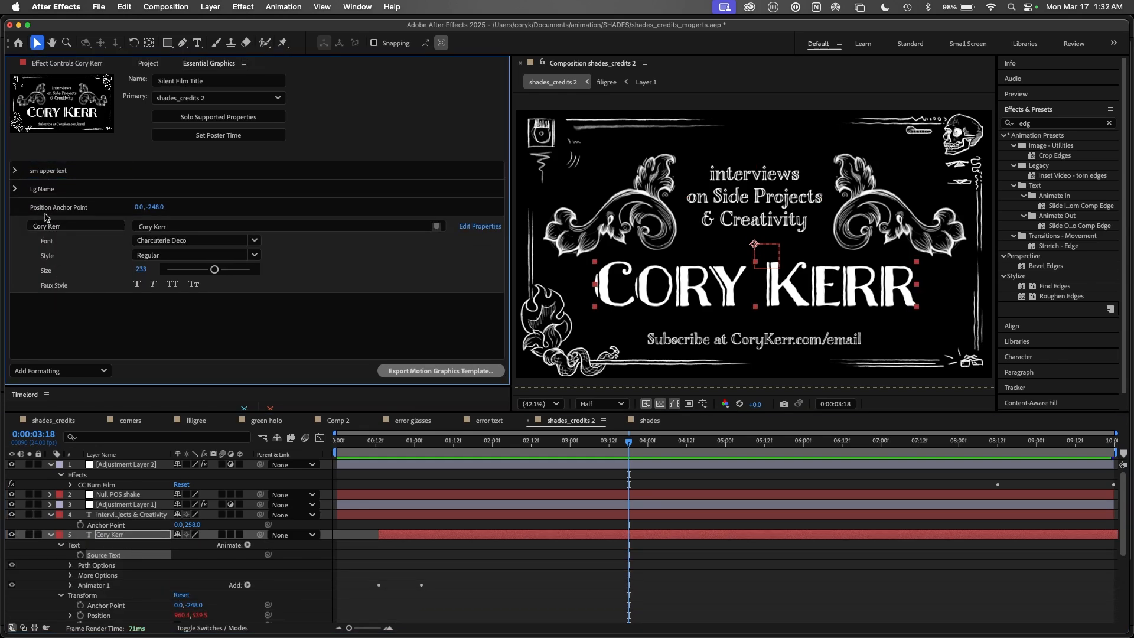
{"action": "left_click_drag", "start_coordinate": [50, 207], "coordinate": [50, 190]}
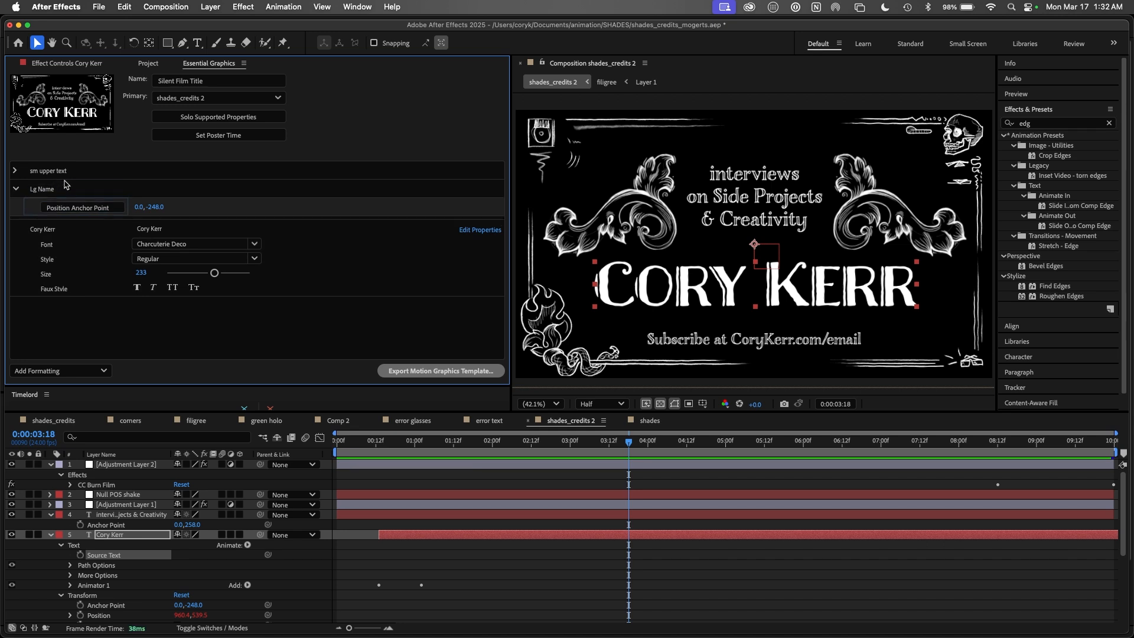
{"action": "left_click_drag", "start_coordinate": [48, 229], "coordinate": [52, 217]}
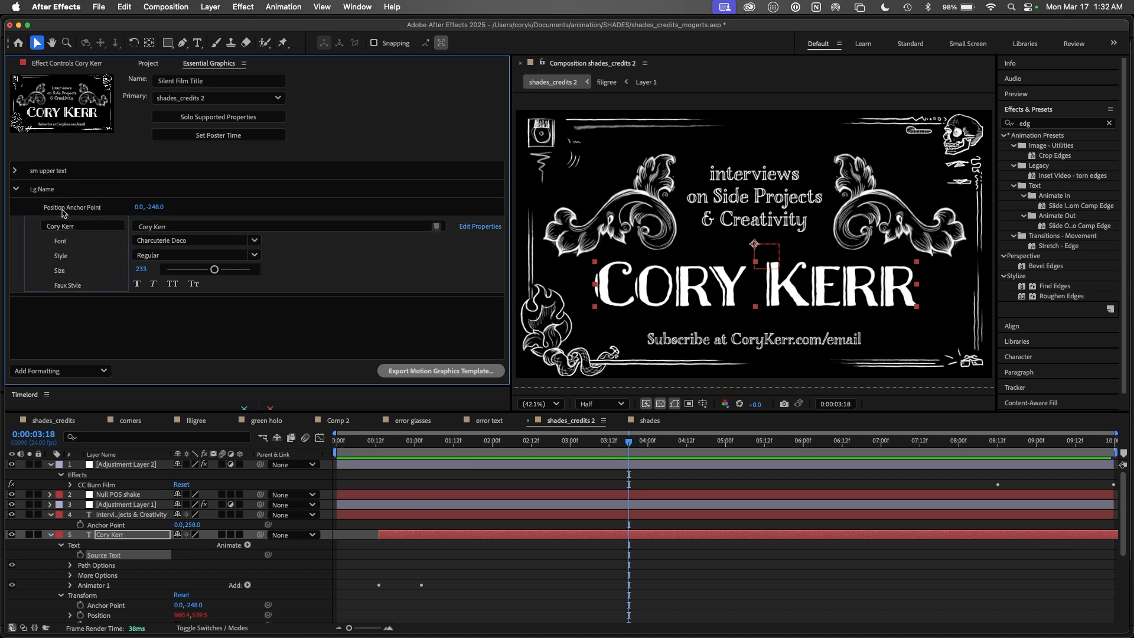
{"action": "left_click", "coordinate": [16, 189]}
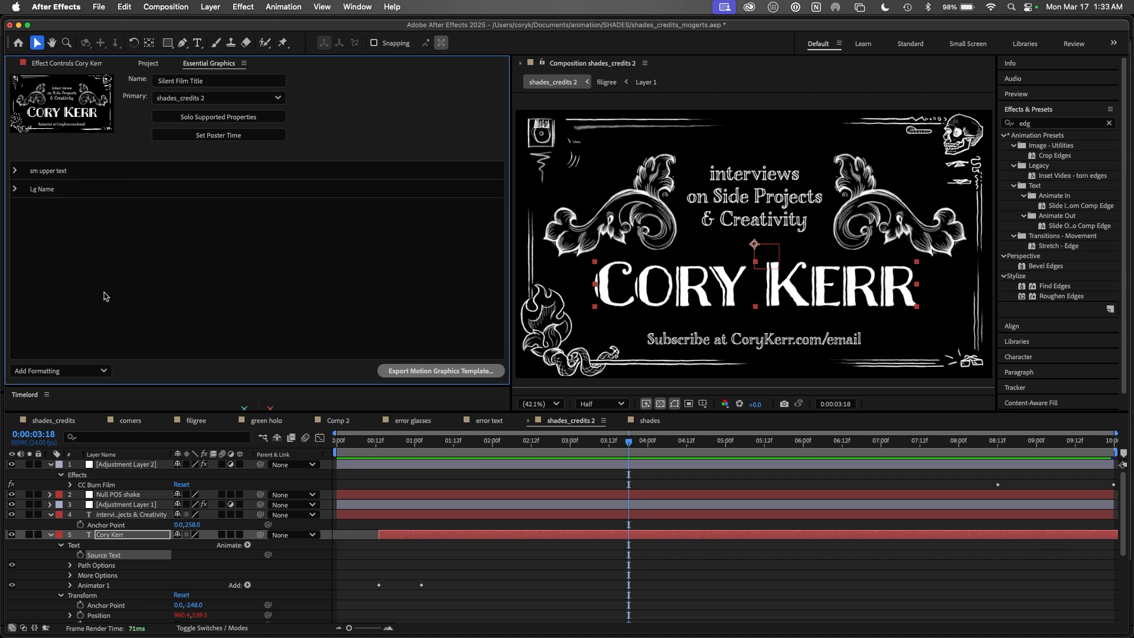
Step: Select the Background layer and toggle its visibility off and on to check it
{"action": "left_click_drag", "start_coordinate": [1123, 535], "coordinate": [1114, 622]}
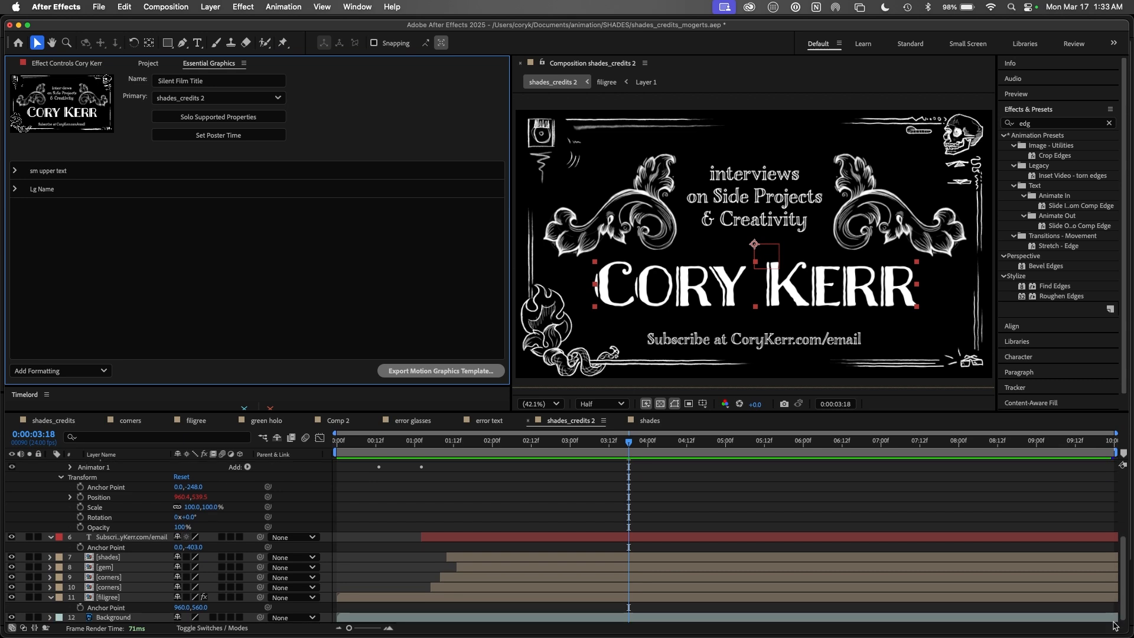
{"action": "scroll", "coordinate": [101, 548], "scroll_direction": "up", "scroll_amount": 10}
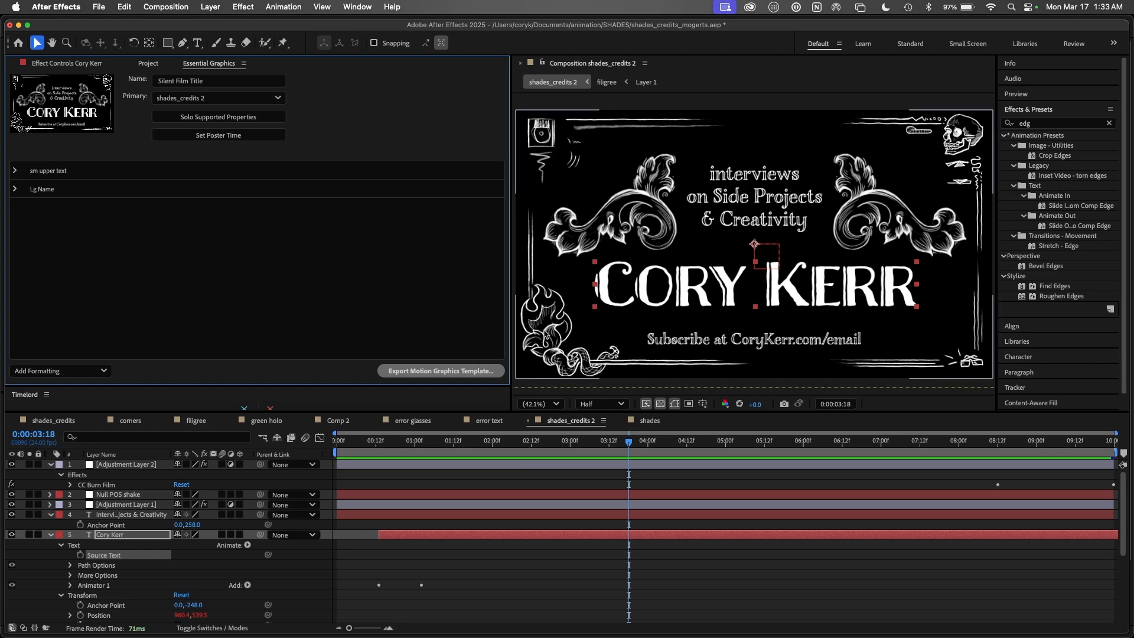
{"action": "left_click", "coordinate": [126, 606]}
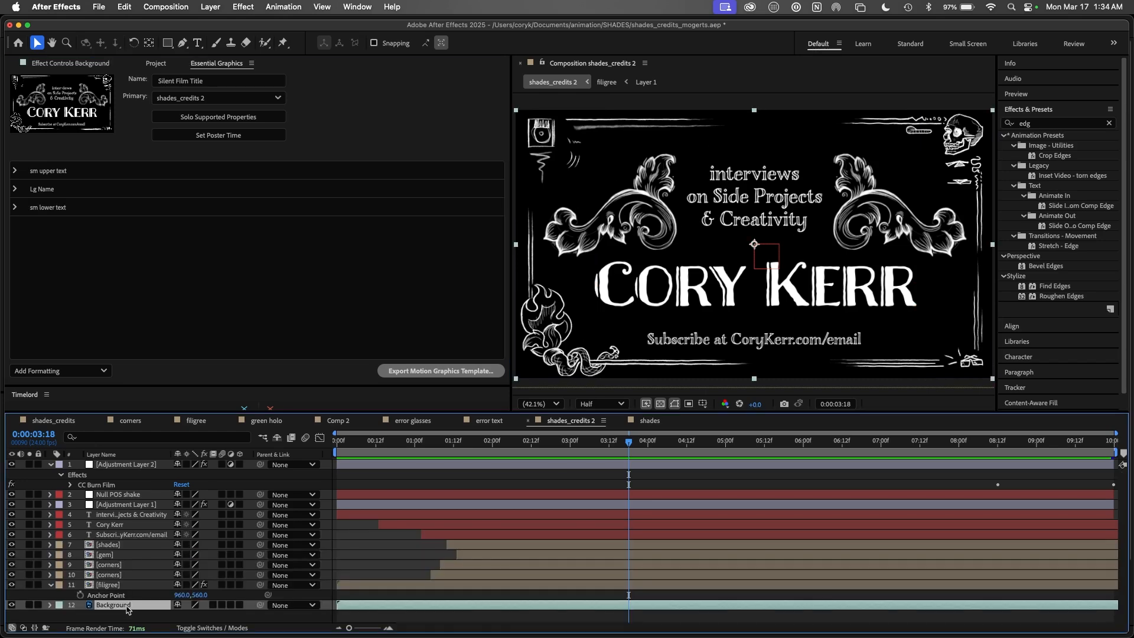
{"action": "left_click", "coordinate": [11, 604]}
{"action": "left_click", "coordinate": [12, 604]}
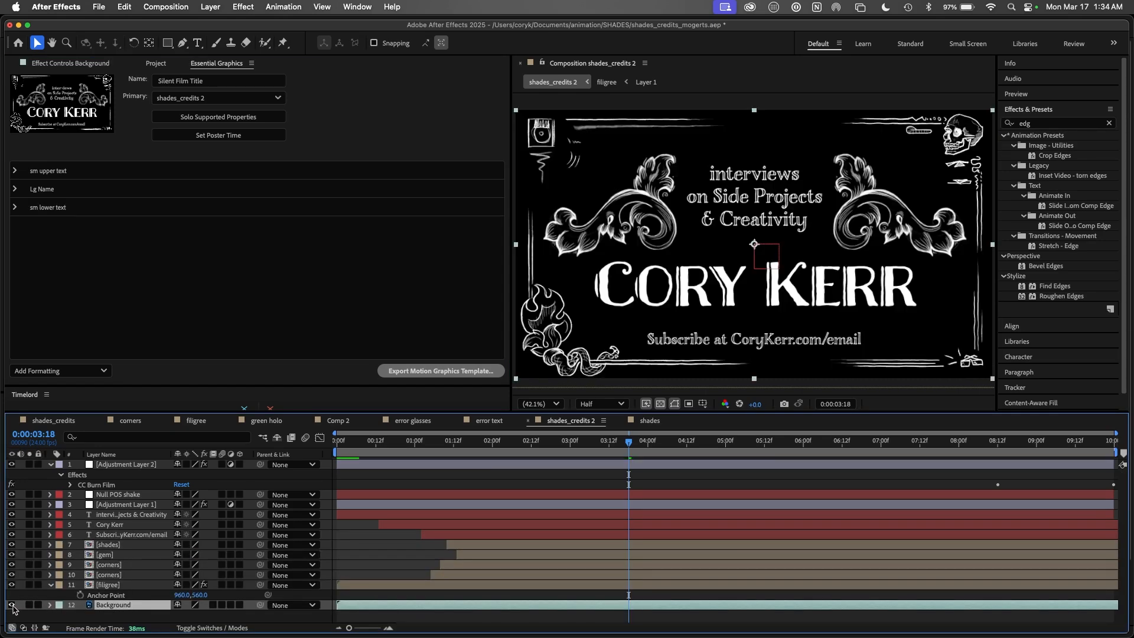
Step: Search Effects & Presets for 'fill' and apply the Fill effect to the Background layer
{"action": "left_click", "coordinate": [1035, 111]}
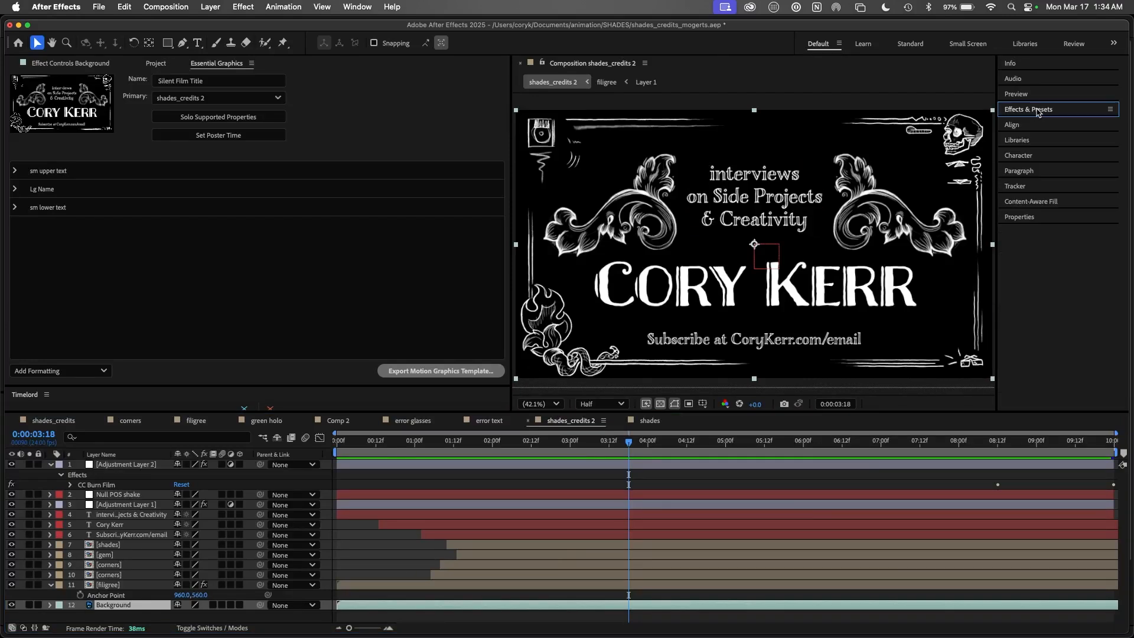
{"action": "left_click", "coordinate": [1109, 123]}
{"action": "type", "text": "fill"}
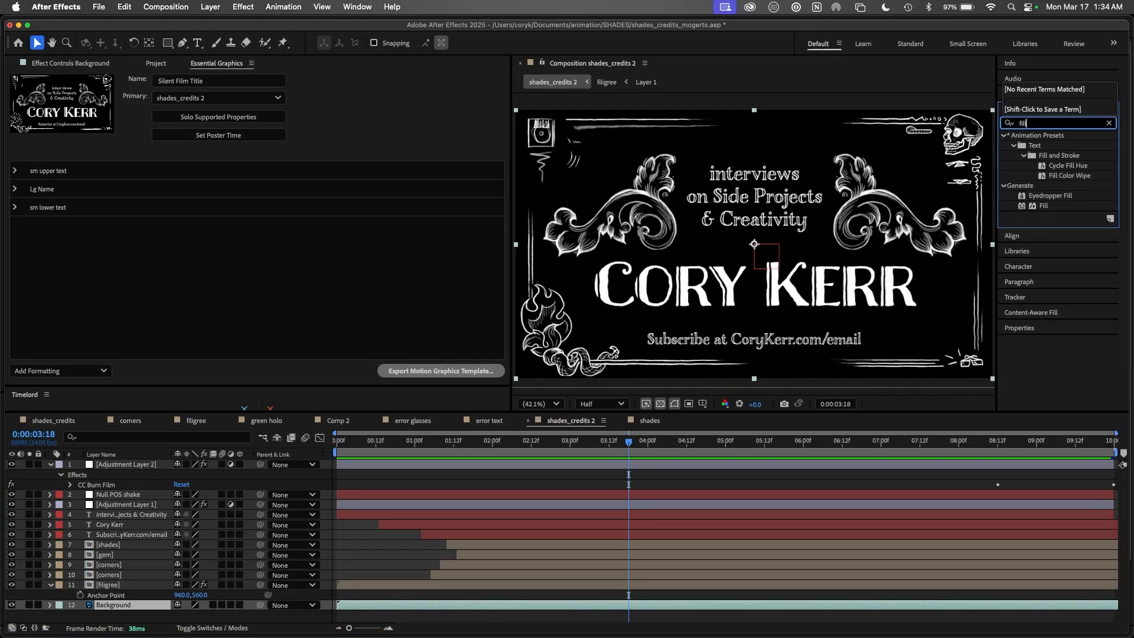
{"action": "left_click_drag", "start_coordinate": [1022, 208], "coordinate": [130, 605]}
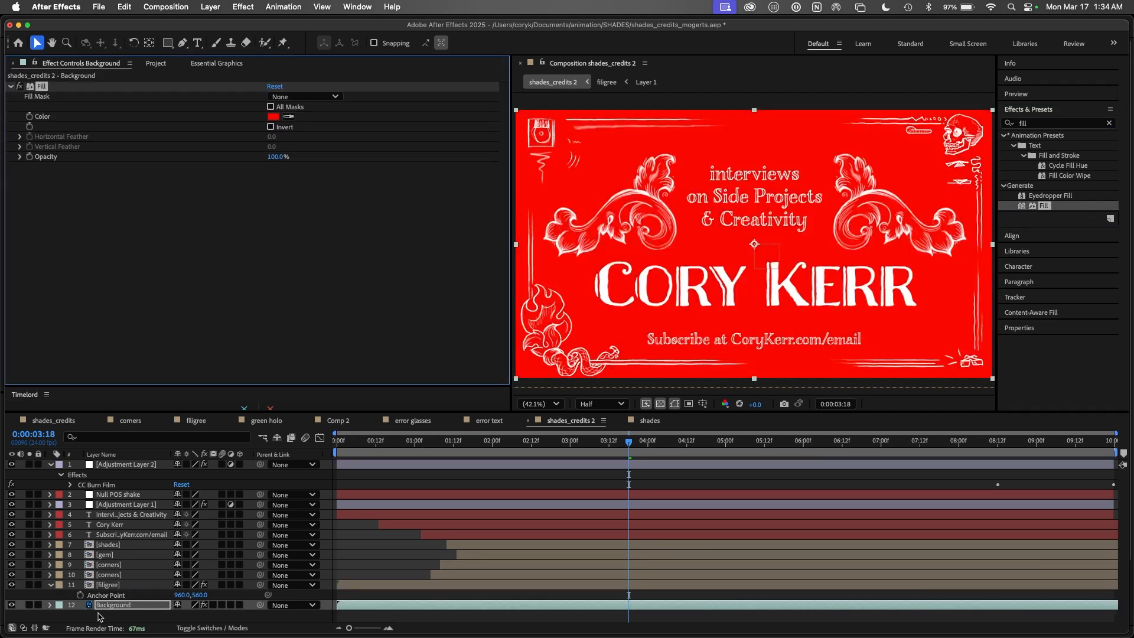
Step: Expose the Background's red Fill Color as a Silent Film Title control
{"action": "left_click", "coordinate": [50, 605]}
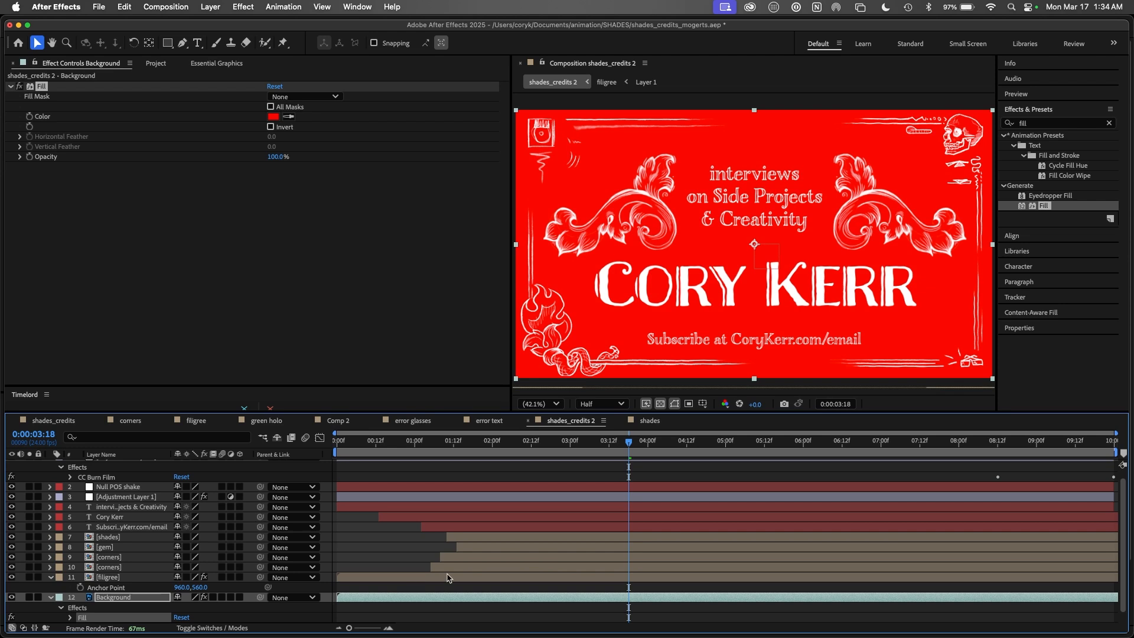
{"action": "scroll", "coordinate": [1113, 556], "scroll_direction": "down", "scroll_amount": 1}
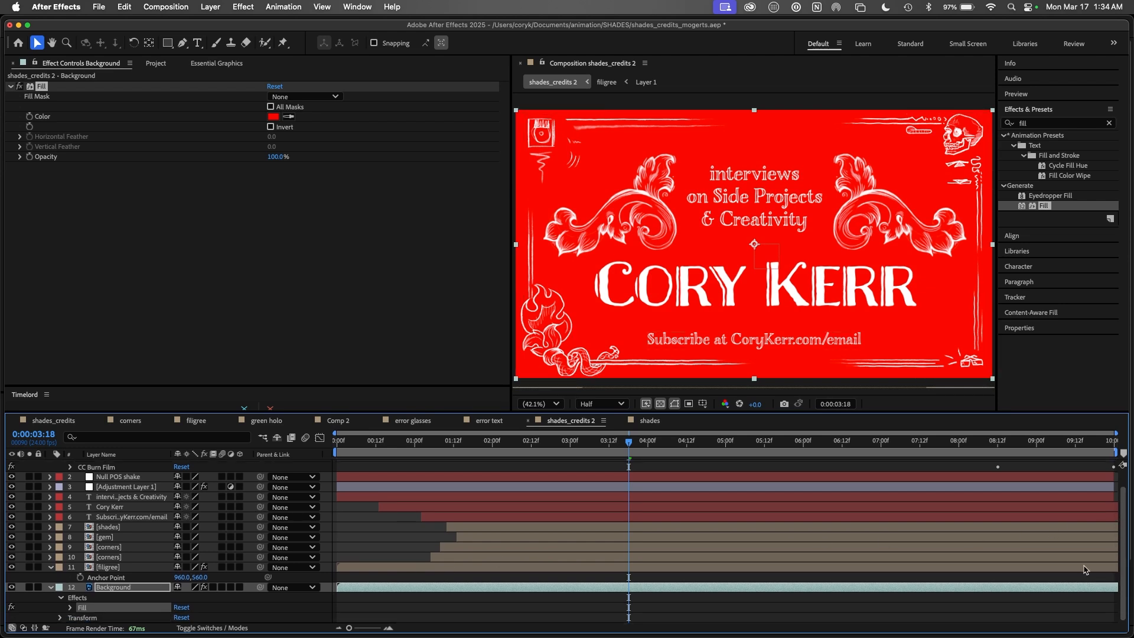
{"action": "left_click", "coordinate": [70, 607]}
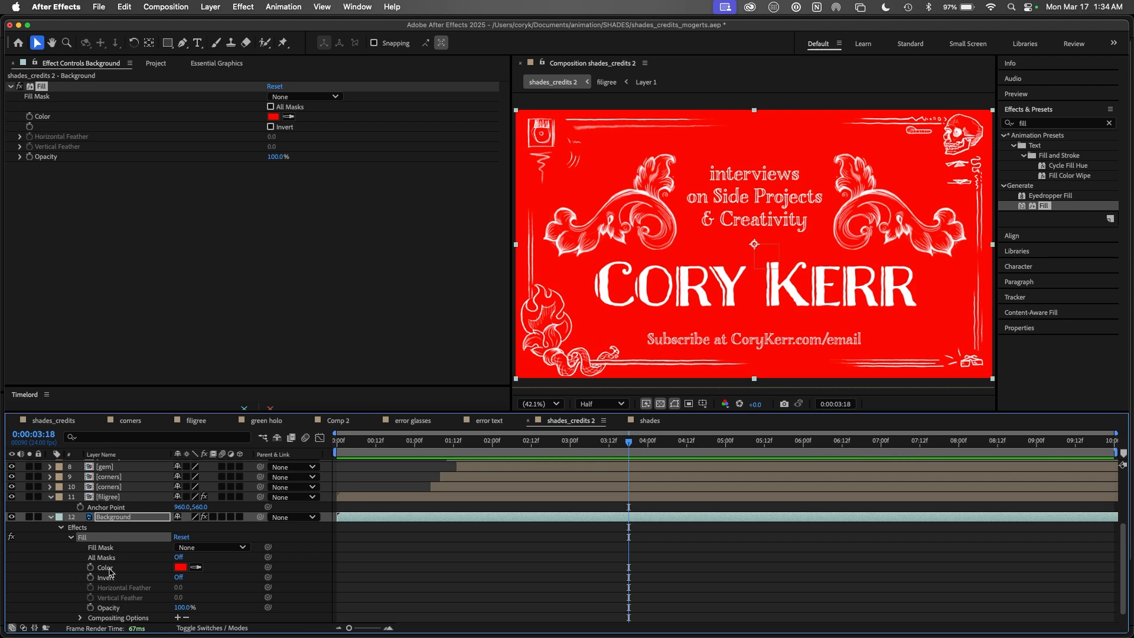
{"action": "left_click_drag", "start_coordinate": [107, 570], "coordinate": [197, 165]}
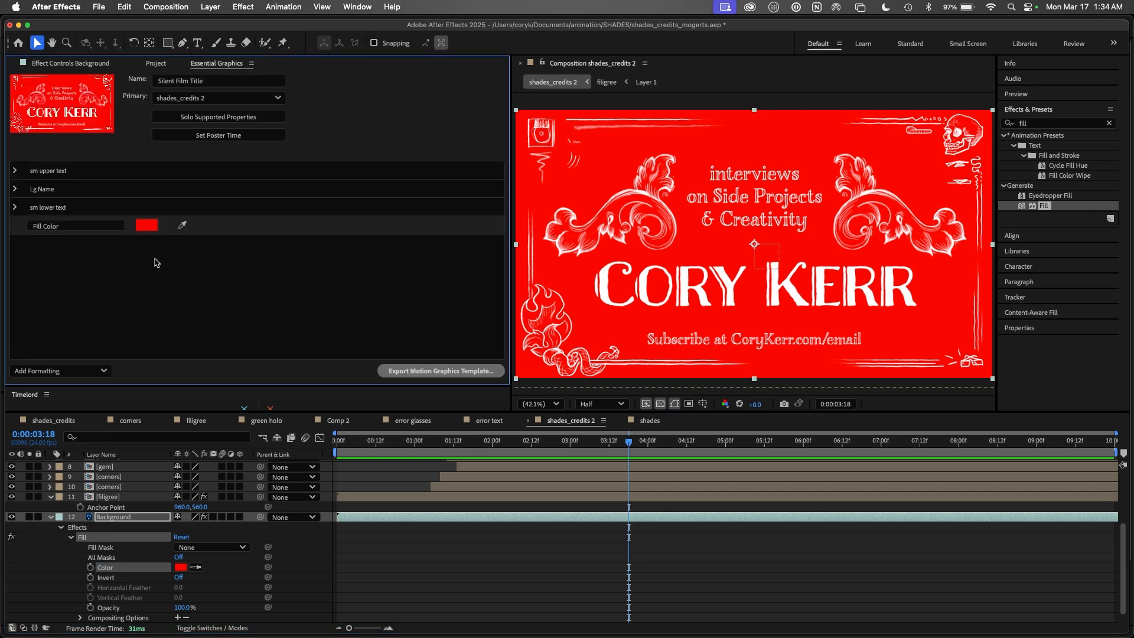
Step: Expose Fill Opacity as a template control under Fill Color and test it, leaving it at 100%
{"action": "left_click_drag", "start_coordinate": [108, 607], "coordinate": [158, 267]}
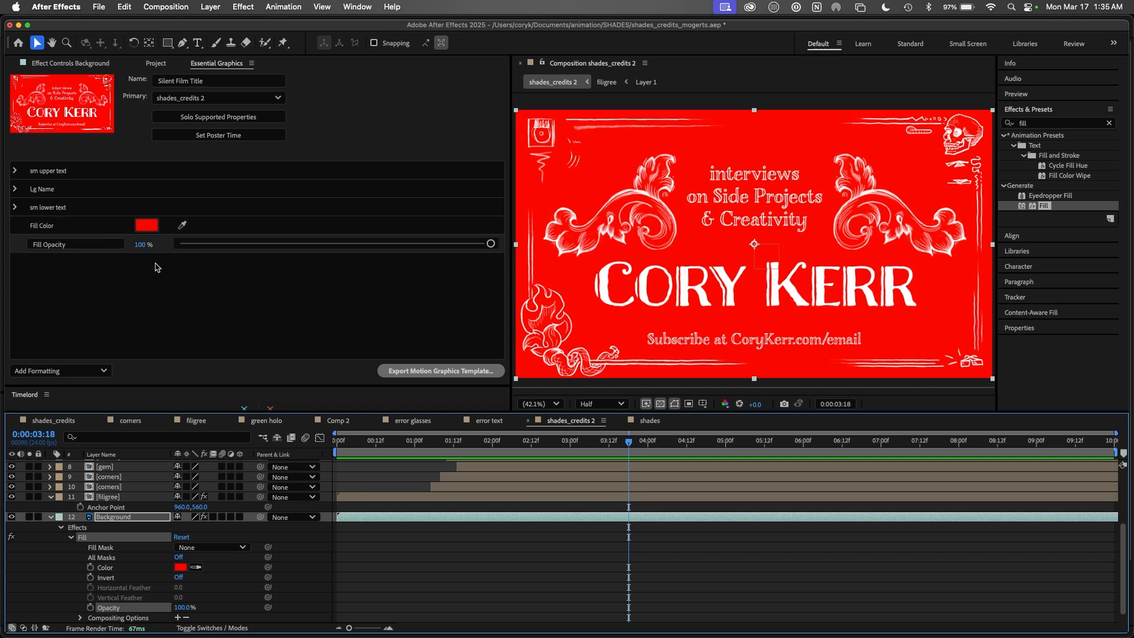
{"action": "left_click_drag", "start_coordinate": [491, 244], "coordinate": [540, 240]}
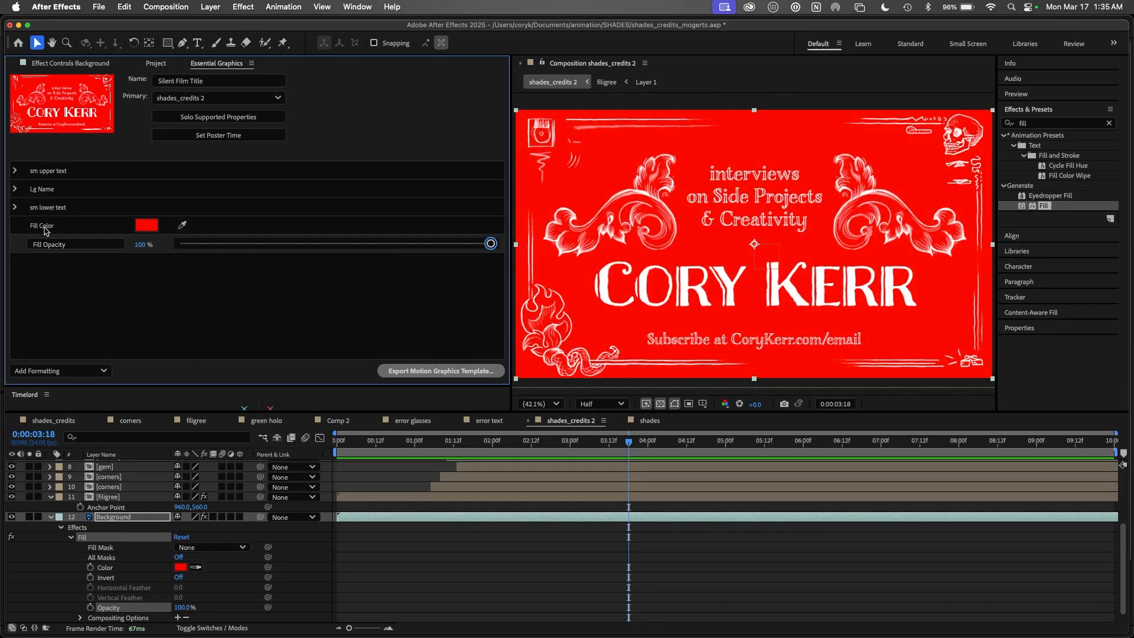
Step: Change the background Fill Color to near-black
{"action": "left_click", "coordinate": [148, 228]}
{"action": "left_click_drag", "start_coordinate": [529, 360], "coordinate": [436, 410]}
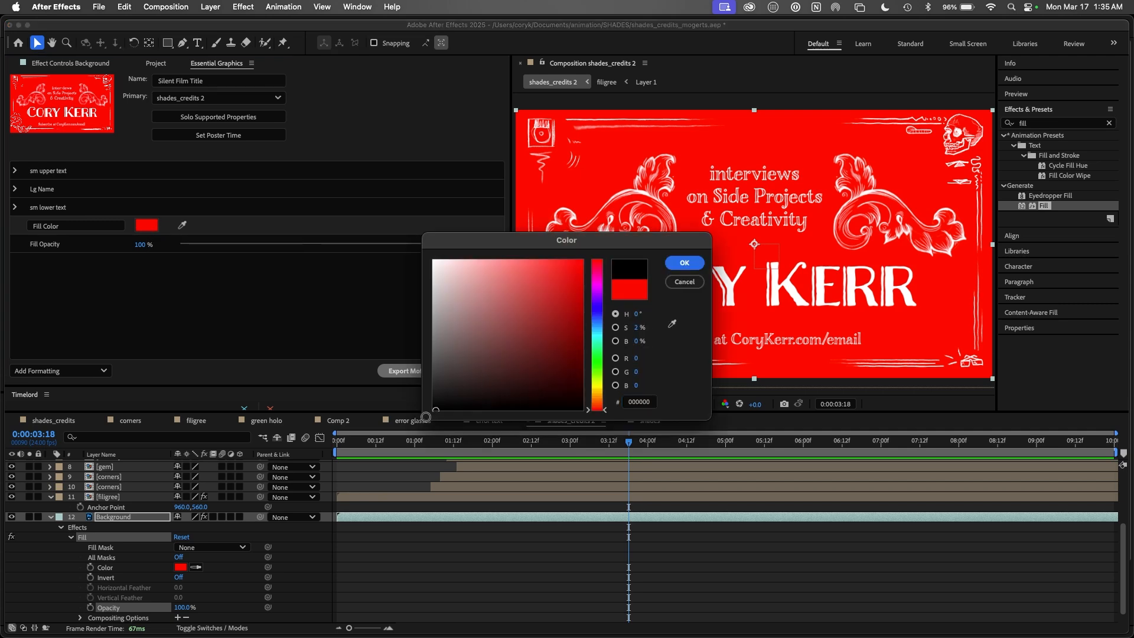
{"action": "left_click", "coordinate": [684, 263]}
Step: Create a template group named BG holding Fill Color and Fill Opacity
{"action": "left_click", "coordinate": [64, 262]}
{"action": "type", "text": "BG"}
{"action": "key", "text": "Return"}
{"action": "left_click_drag", "start_coordinate": [58, 245], "coordinate": [62, 267]}
{"action": "left_click", "coordinate": [15, 226]}
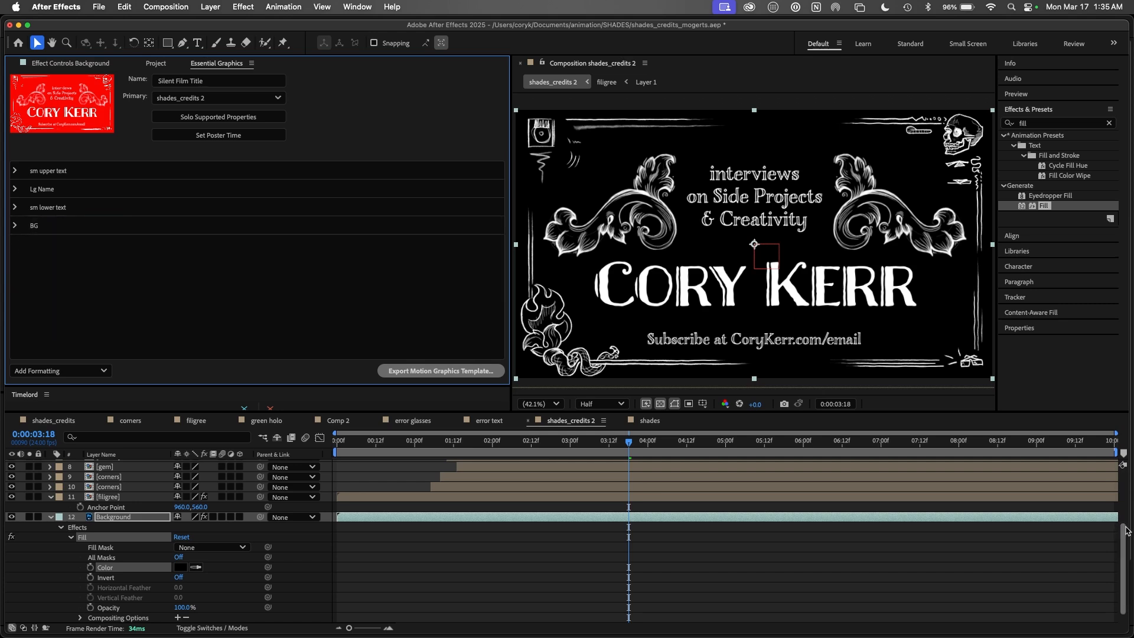
{"action": "scroll", "coordinate": [1122, 567], "scroll_direction": "up", "scroll_amount": 5}
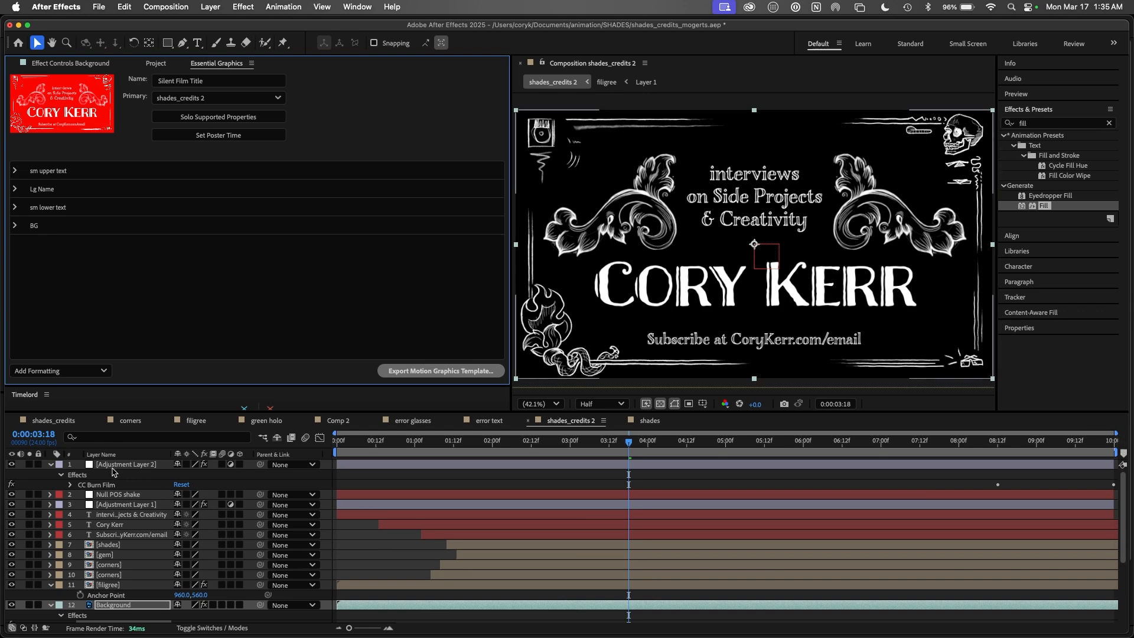
{"action": "mouse_move", "coordinate": [629, 444]}
{"action": "left_mouse_down"}
{"action": "mouse_move", "coordinate": [1093, 453]}
{"action": "mouse_move", "coordinate": [978, 450]}
{"action": "left_mouse_up"}
{"action": "left_click", "coordinate": [1109, 123]}
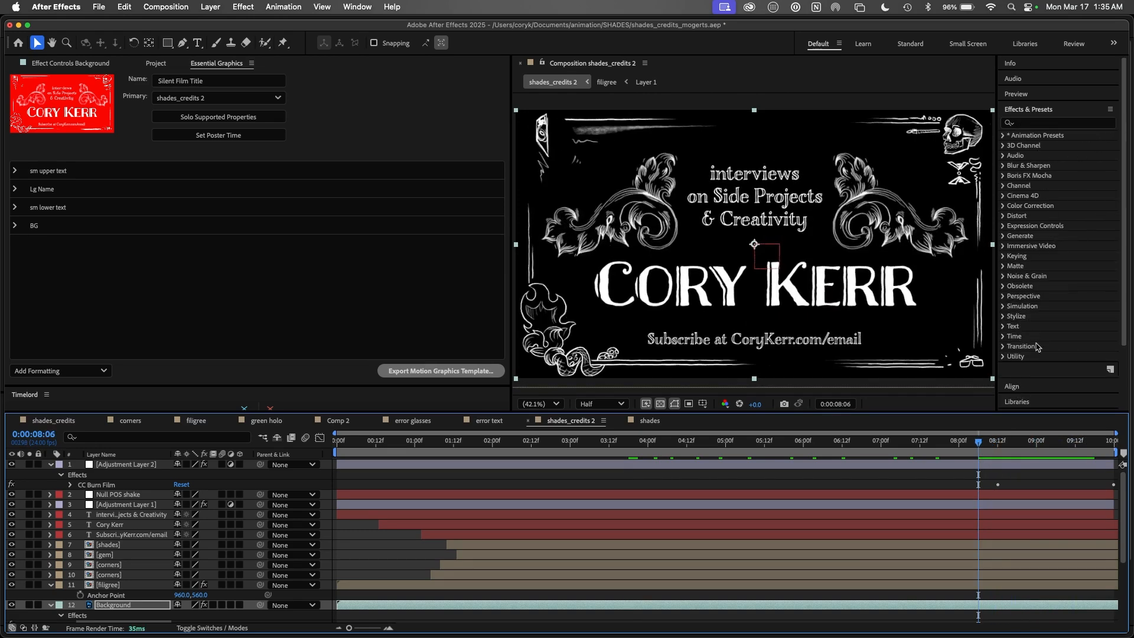
{"action": "left_click_drag", "start_coordinate": [979, 442], "coordinate": [1067, 442]}
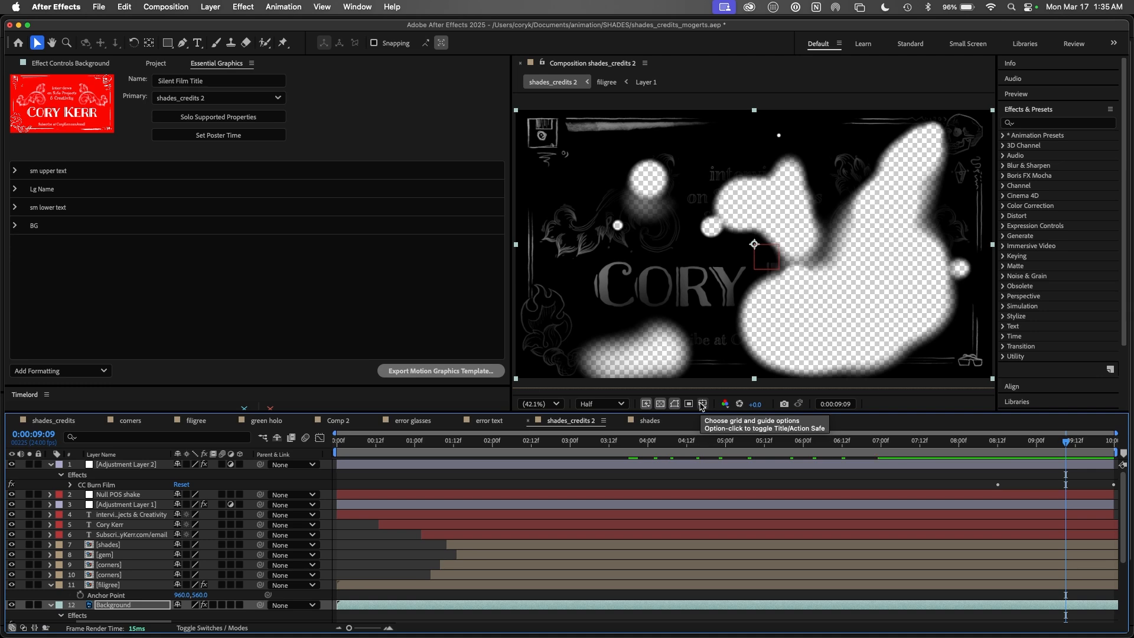
Step: Save the project and export Silent Film Title as a motion graphics template to the brand library, then view it in Creative Cloud
{"action": "left_click", "coordinate": [800, 442]}
{"action": "left_click", "coordinate": [438, 371]}
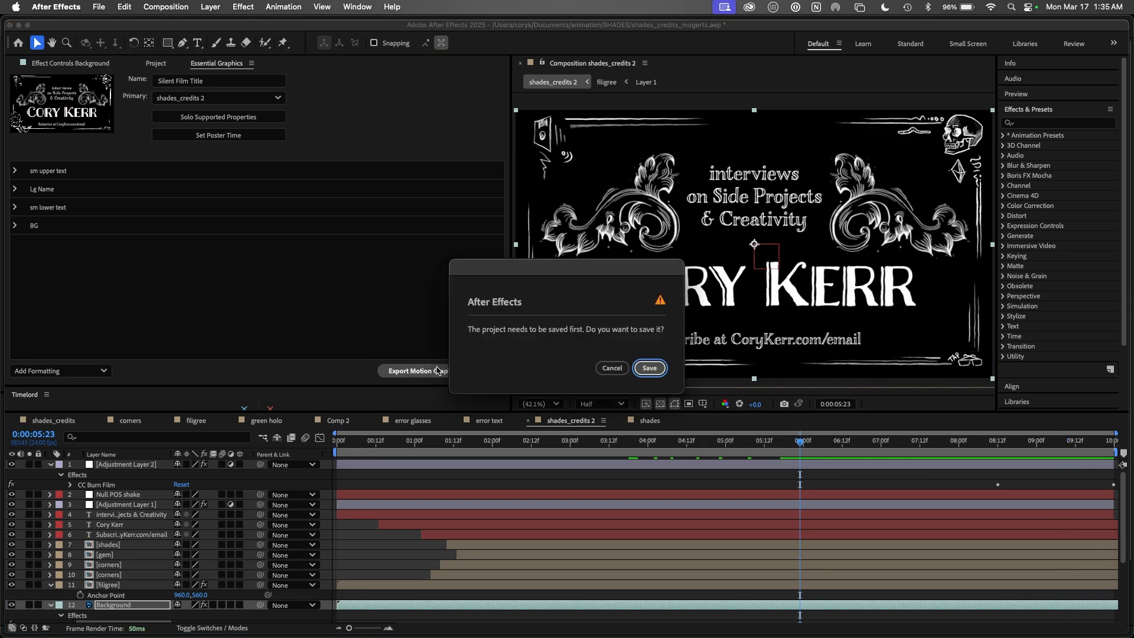
{"action": "left_click", "coordinate": [650, 368]}
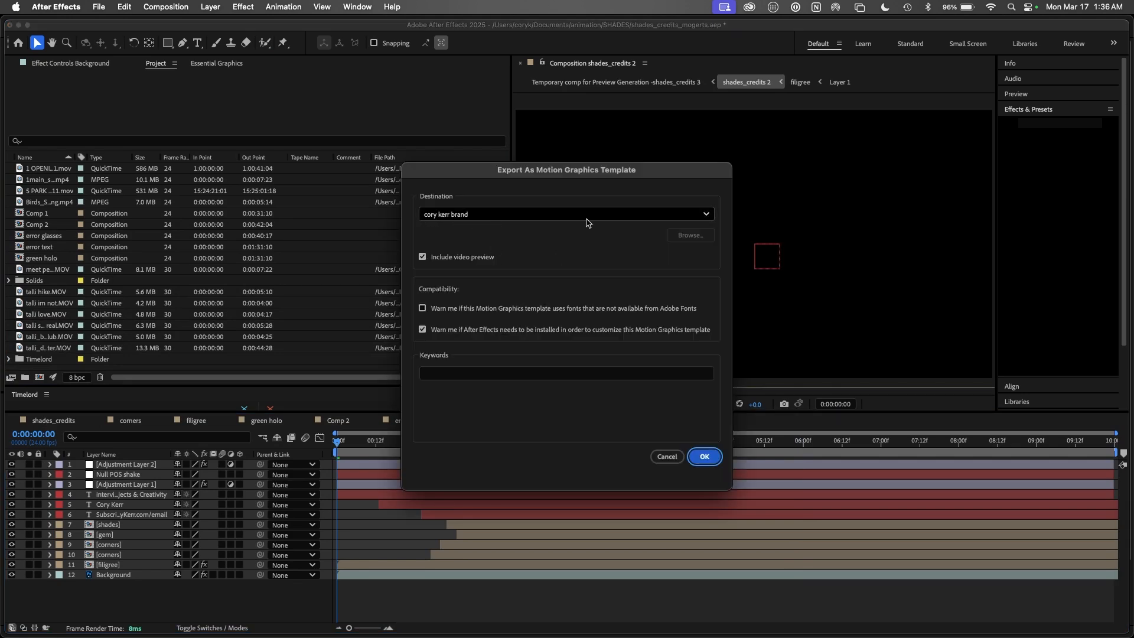
{"action": "left_click", "coordinate": [705, 215]}
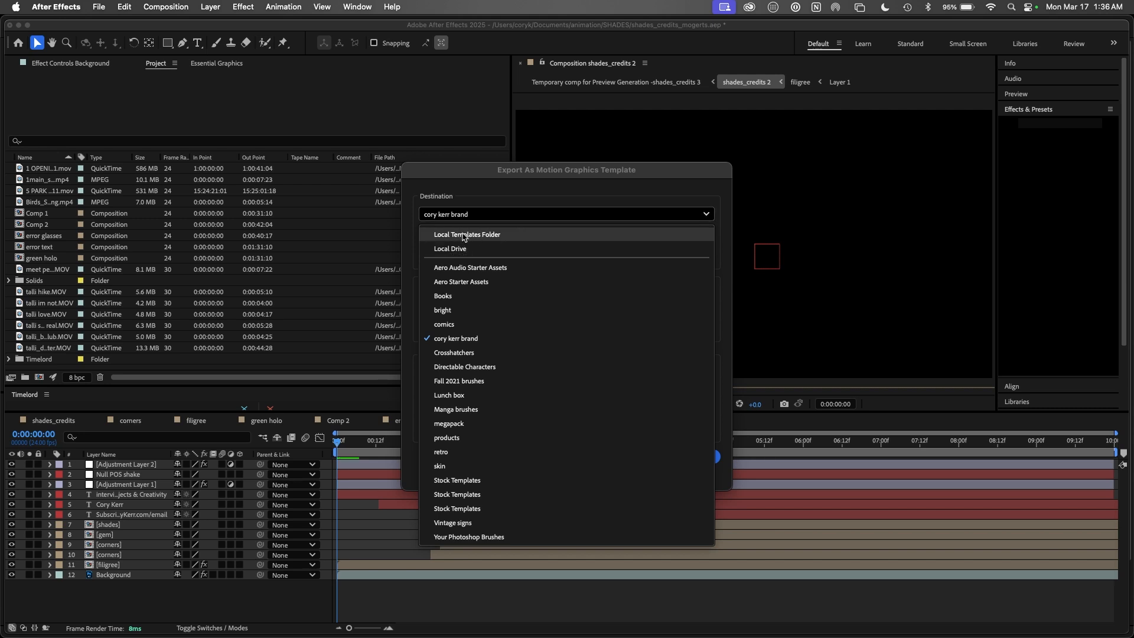
{"action": "left_click", "coordinate": [466, 341]}
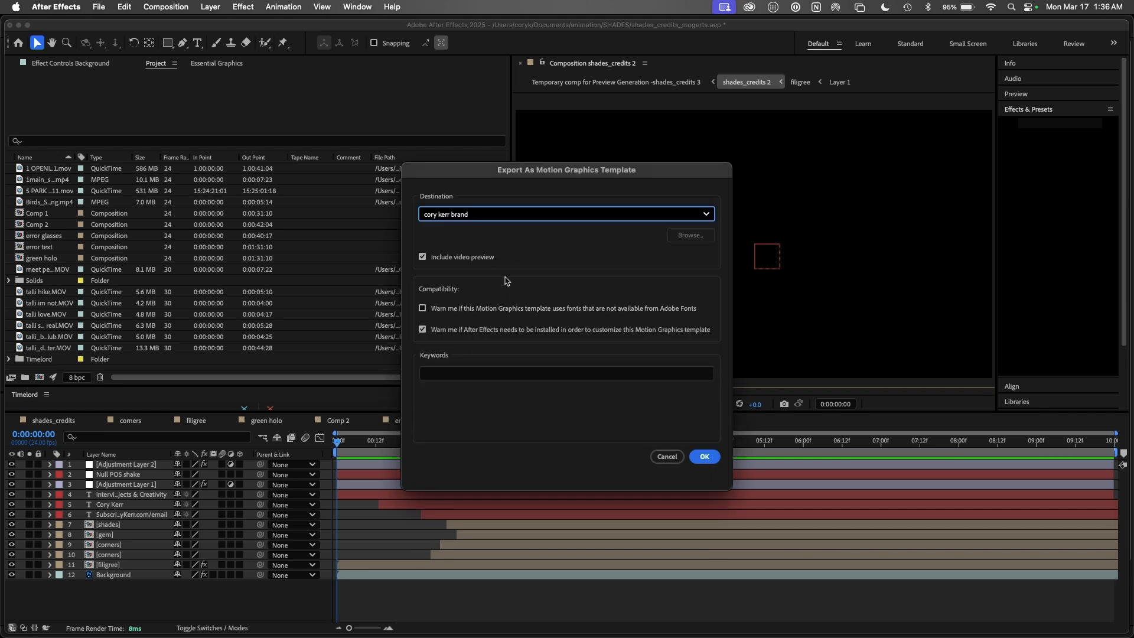
{"action": "left_click", "coordinate": [452, 375]}
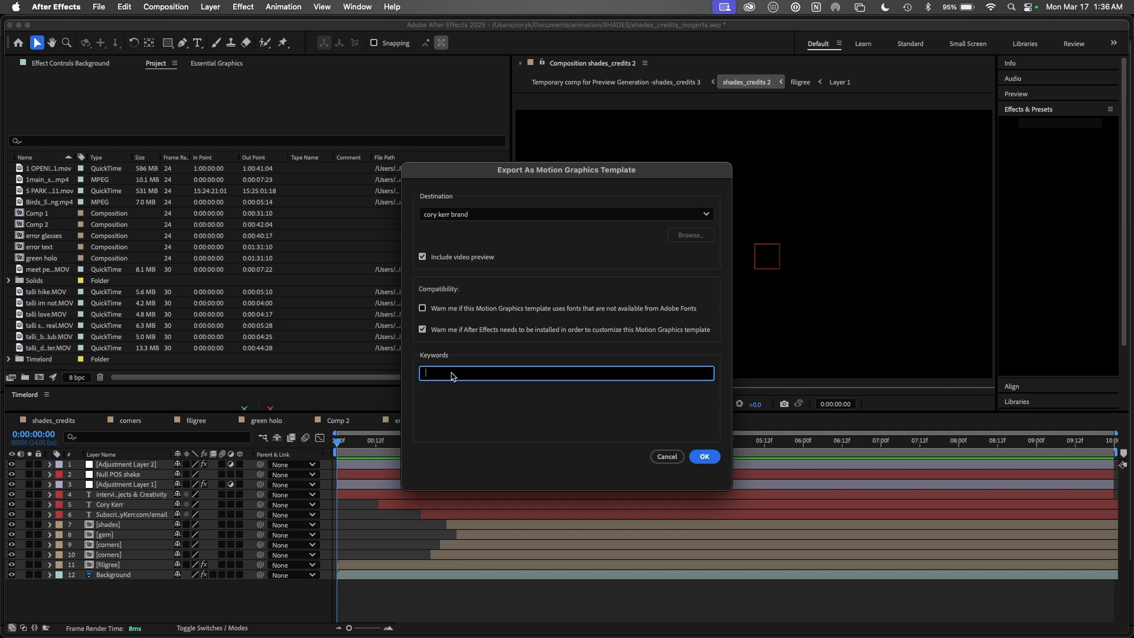
{"action": "left_click", "coordinate": [702, 459]}
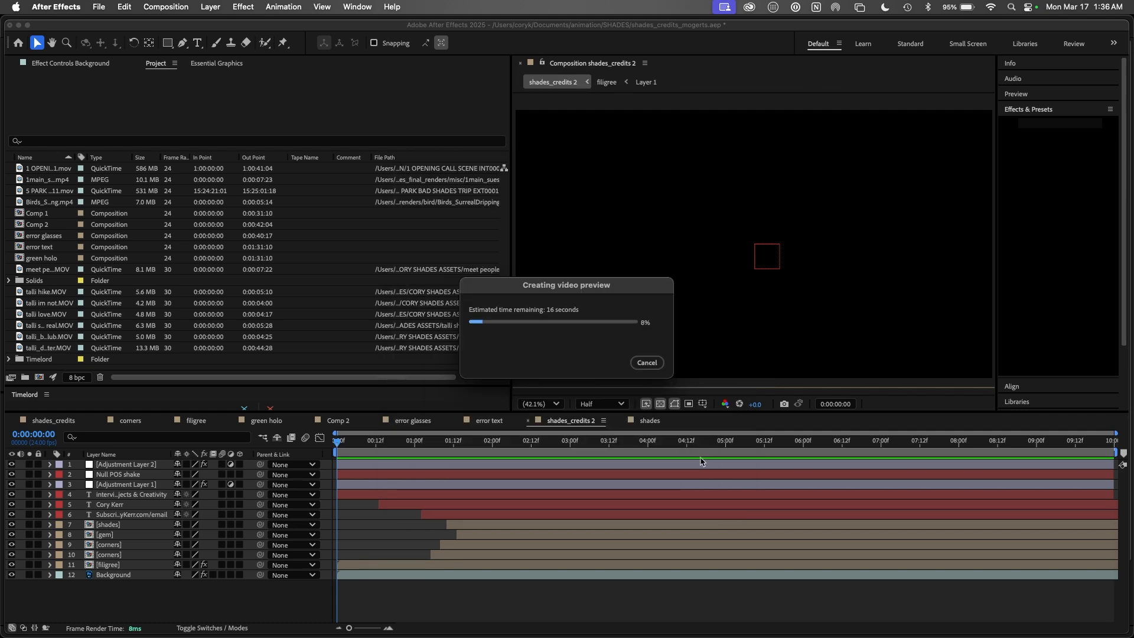
{"action": "left_click", "coordinate": [749, 7]}
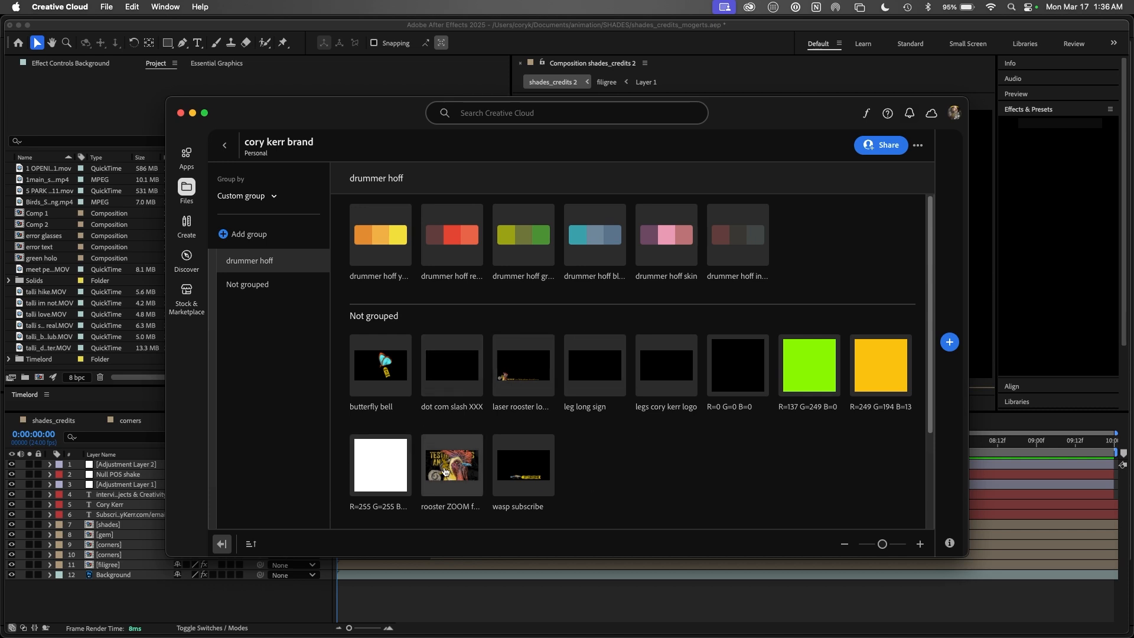
Step: Dismiss a library item's context menu and switch back to Premiere Pro
{"action": "right_click", "coordinate": [531, 471]}
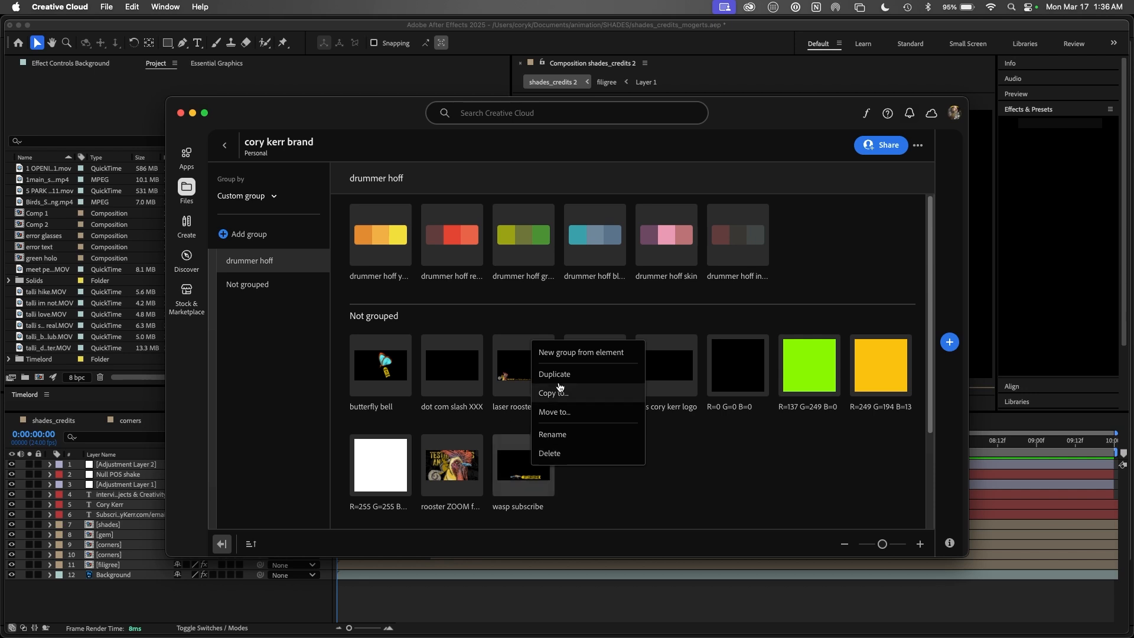
{"action": "left_click", "coordinate": [576, 490]}
{"action": "key", "text": "super+Tab"}
{"action": "key", "text": "super+Tab"}
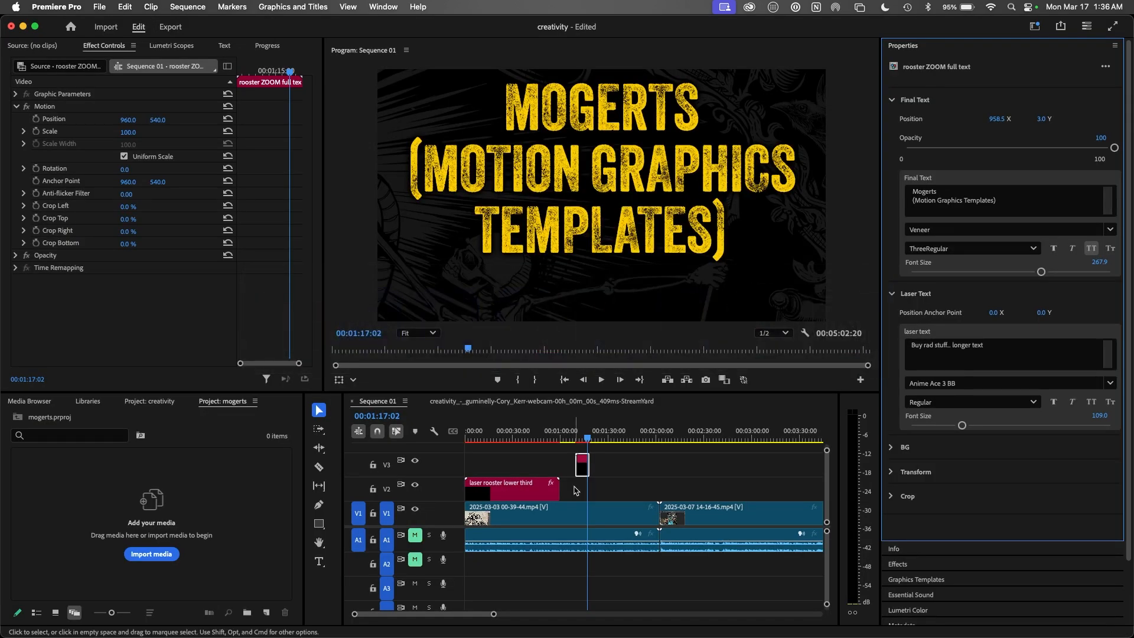
Step: Place the Silent Film Title template on track V3 at 00:01:18:28
{"action": "left_click", "coordinate": [928, 48]}
{"action": "left_click", "coordinate": [939, 92]}
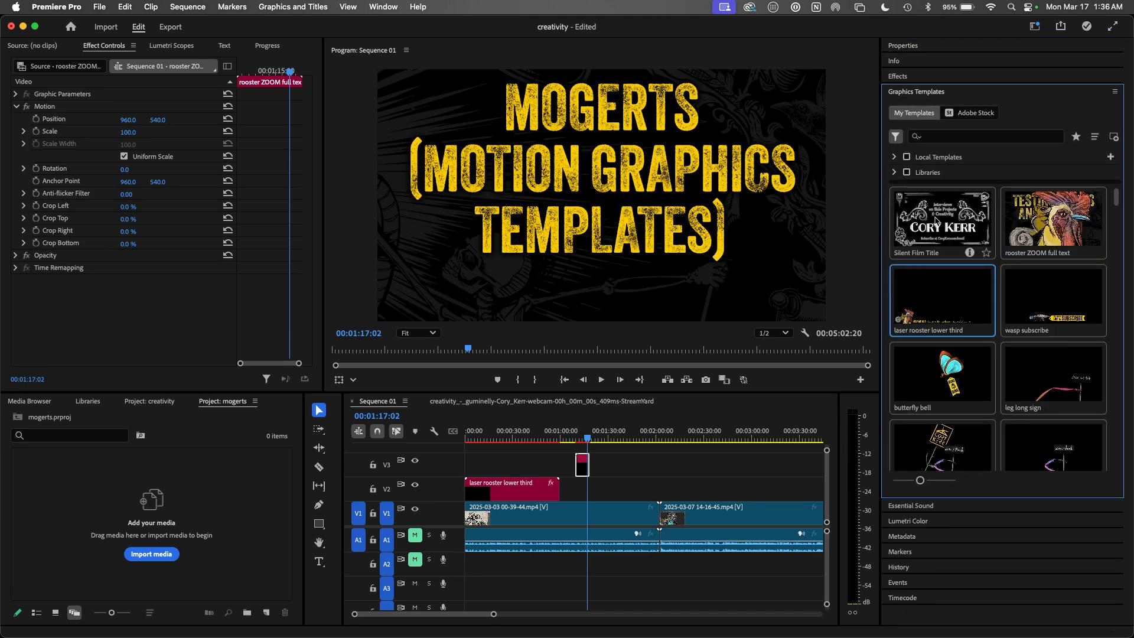
{"action": "left_click", "coordinate": [591, 439]}
{"action": "left_click_drag", "start_coordinate": [942, 222], "coordinate": [603, 470]}
Step: Play back the new title and select its clip on V3
{"action": "key", "text": "space"}
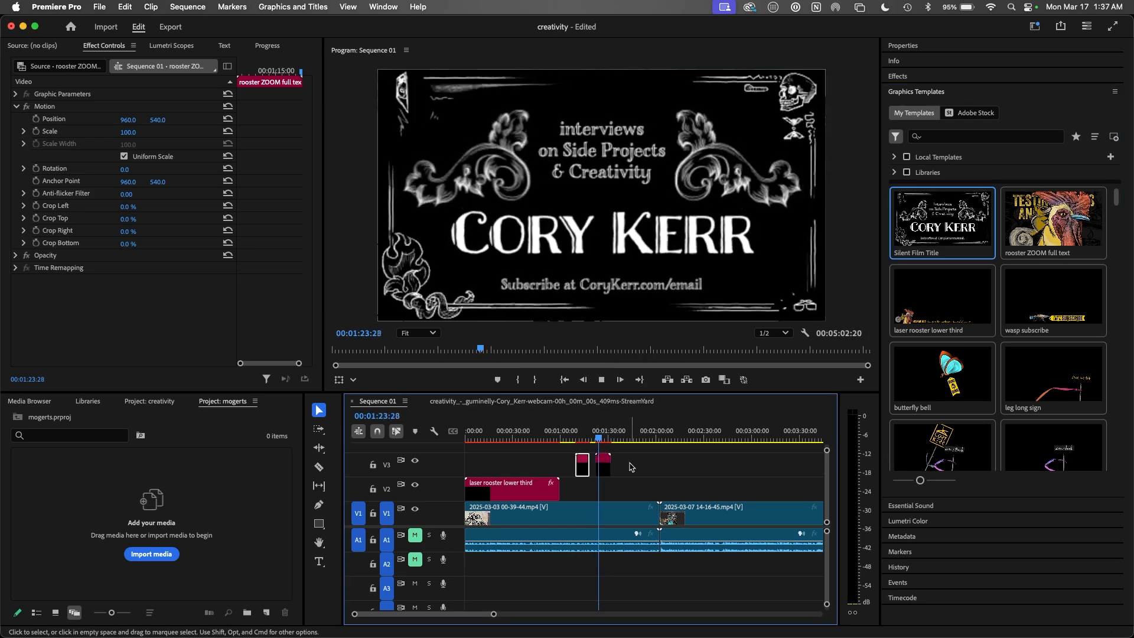
{"action": "key", "text": "space"}
{"action": "left_click", "coordinate": [603, 465]}
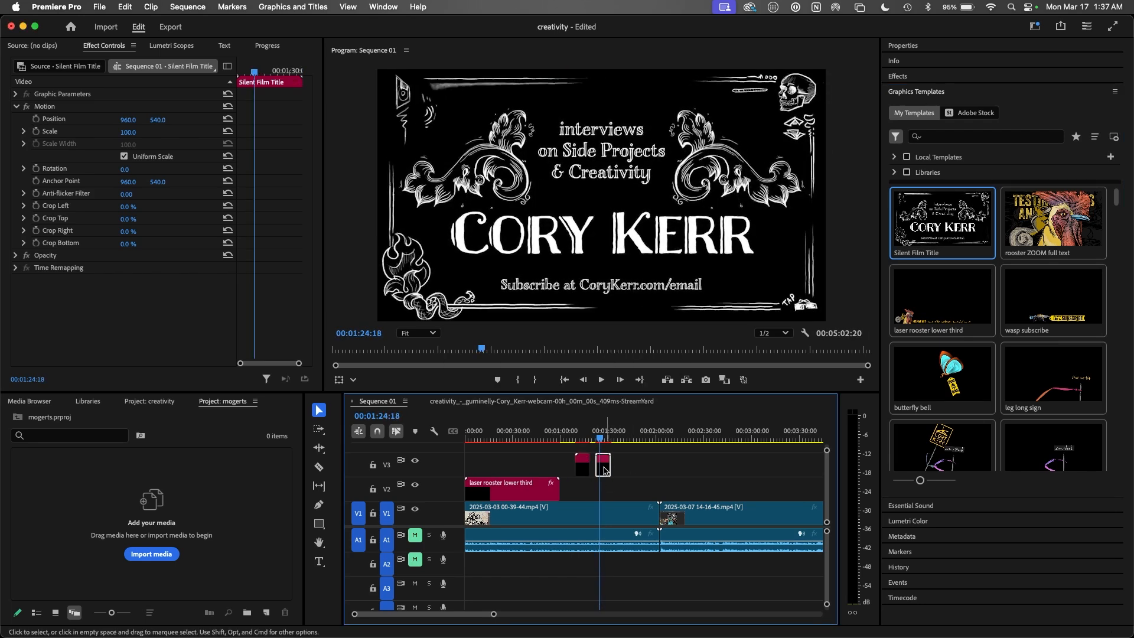
{"action": "left_click", "coordinate": [916, 45]}
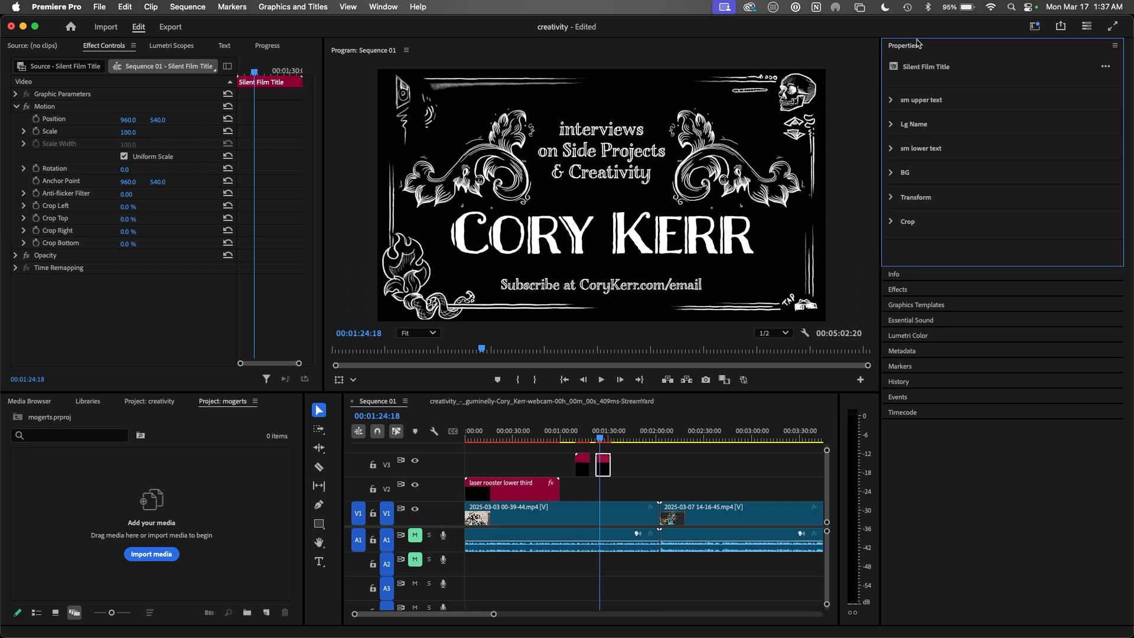
Step: Replace the Lg Name text with the new person's name
{"action": "left_click", "coordinate": [892, 100]}
{"action": "left_click", "coordinate": [948, 172]}
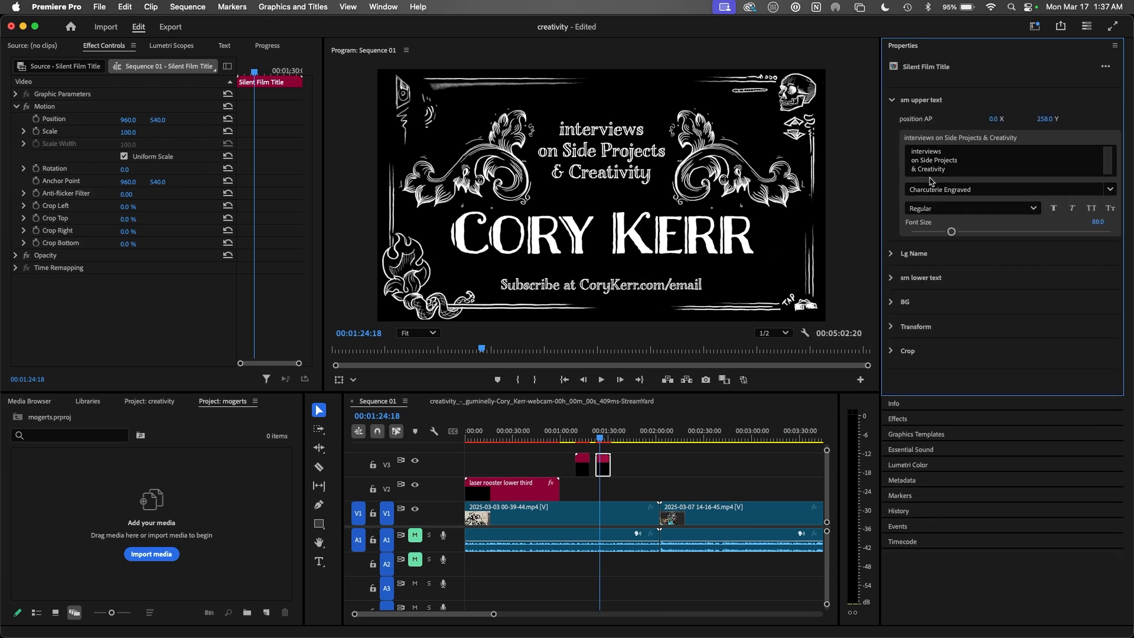
{"action": "left_click", "coordinate": [891, 101]}
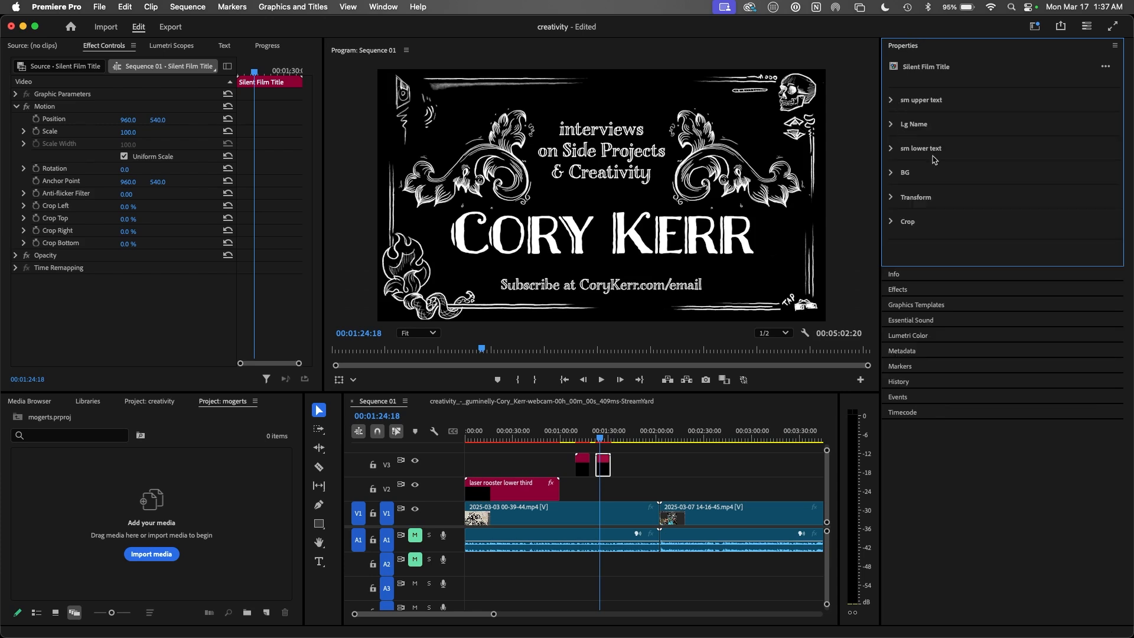
{"action": "left_click", "coordinate": [892, 124]}
{"action": "left_click", "coordinate": [943, 177]}
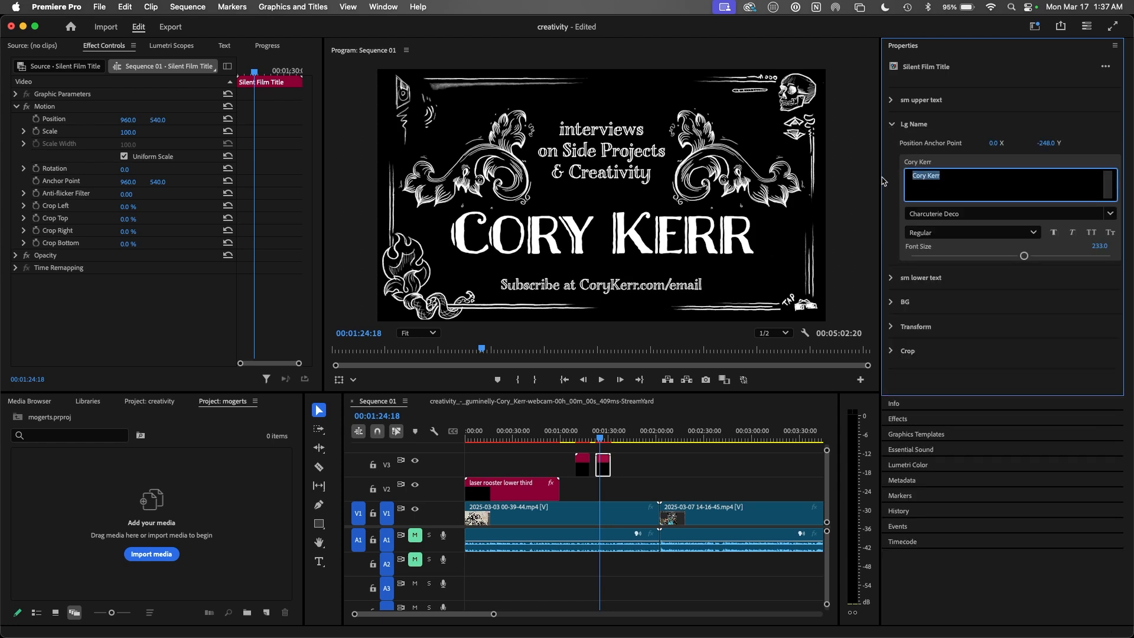
{"action": "left_click", "coordinate": [966, 165]}
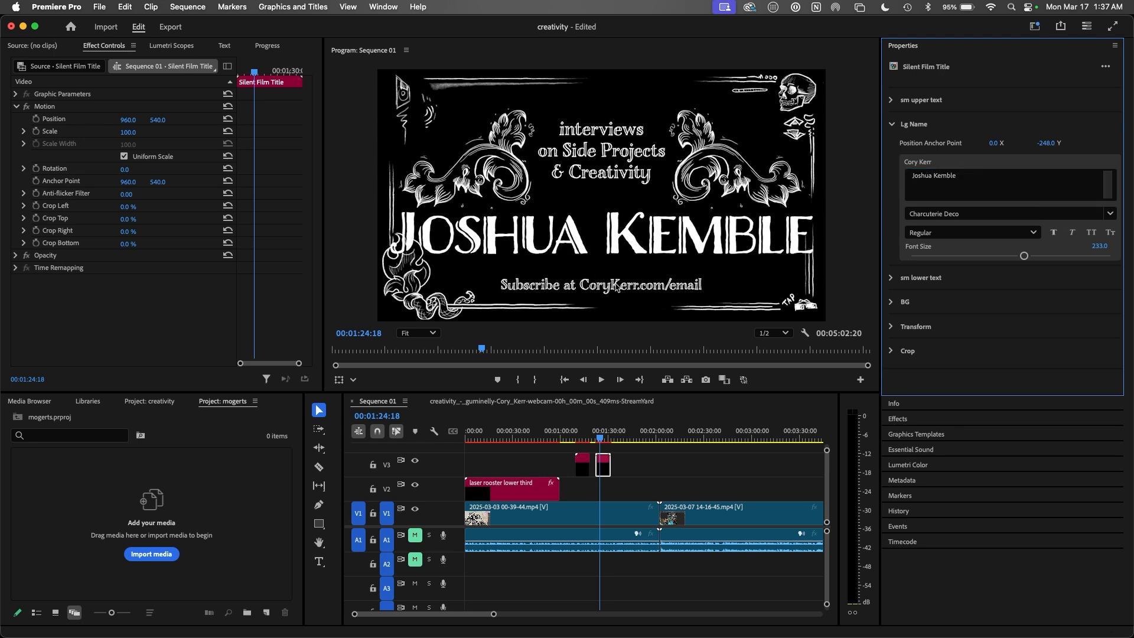
Step: Reduce the name's font size to 183.9 and scrub to check the title
{"action": "left_click_drag", "start_coordinate": [1024, 255], "coordinate": [999, 258]}
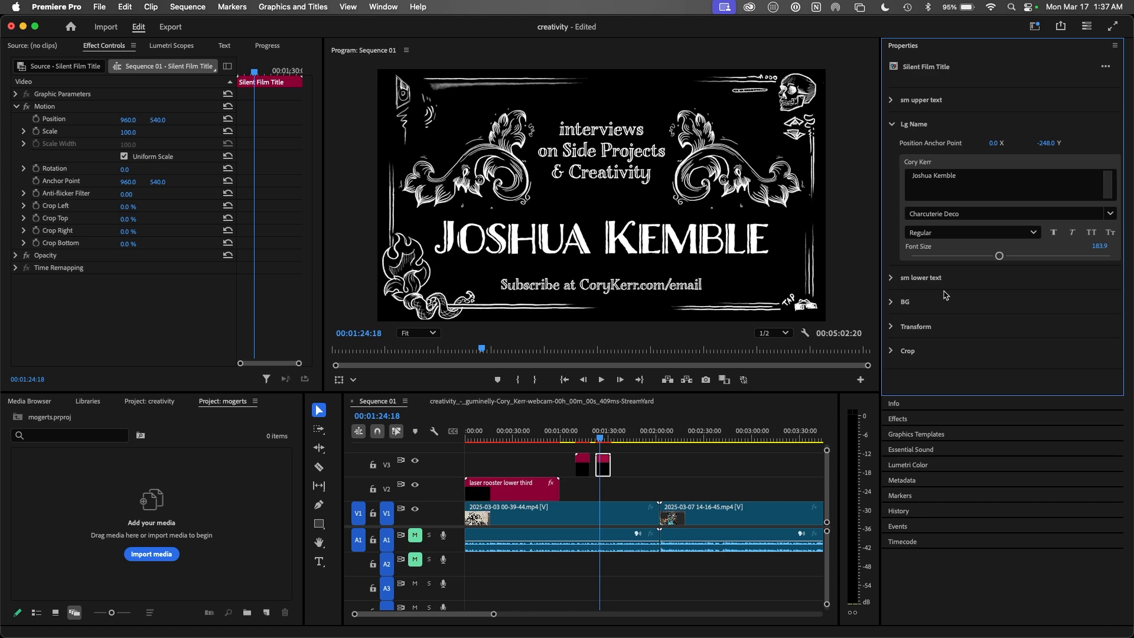
{"action": "left_click", "coordinate": [597, 440]}
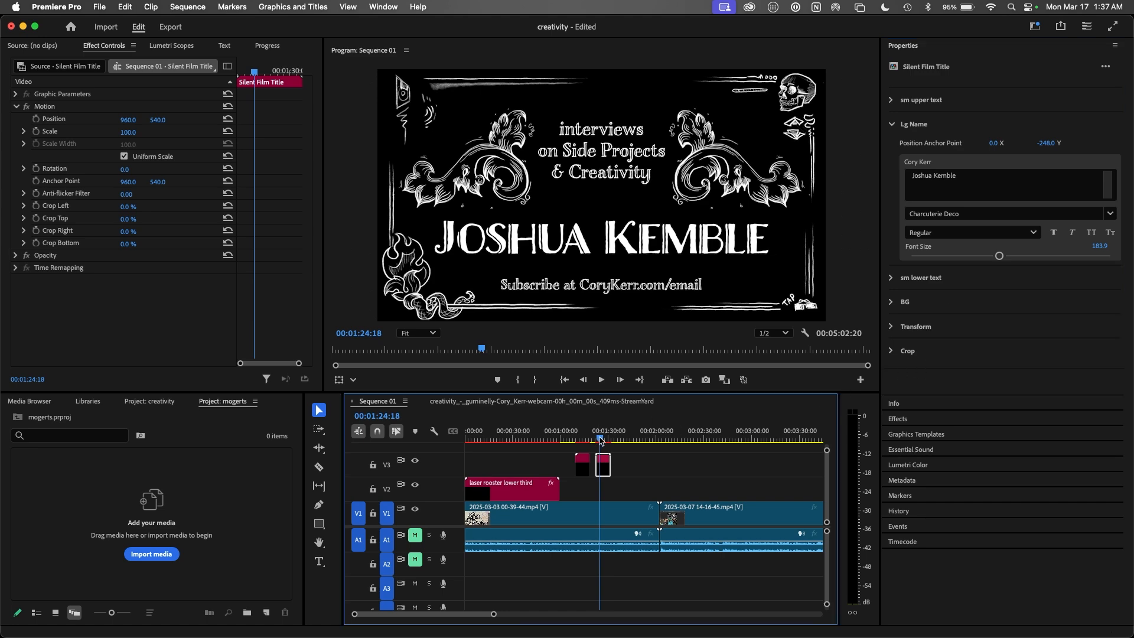
{"action": "left_click_drag", "start_coordinate": [597, 440], "coordinate": [605, 440]}
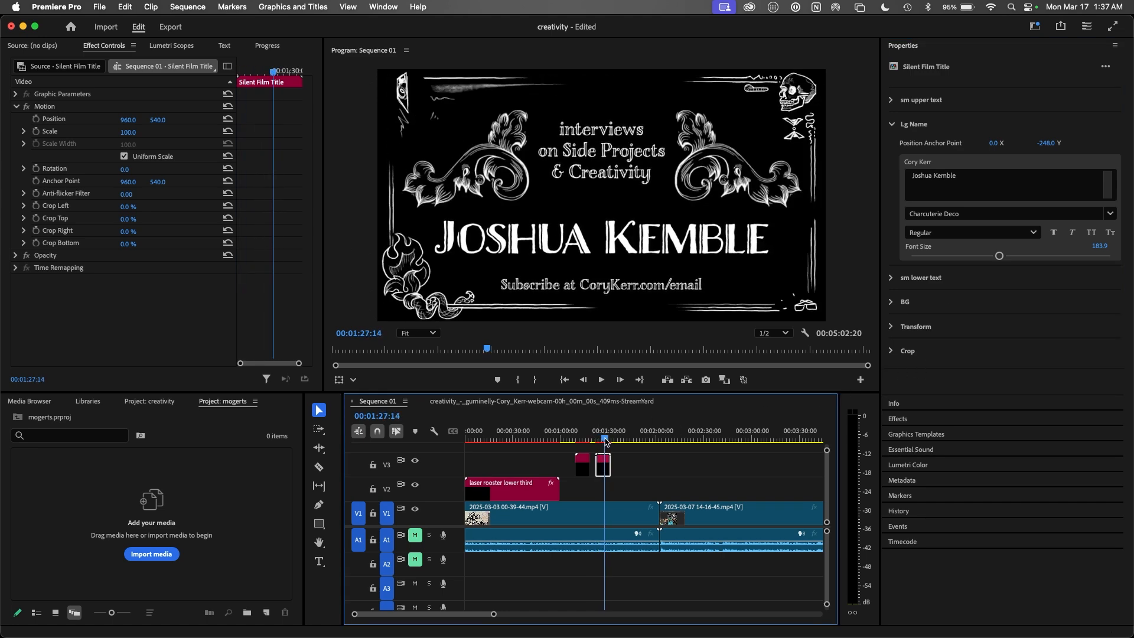
Step: Play back the edited title, then place the wasp subscribe template on V3 after it
{"action": "key", "text": "space"}
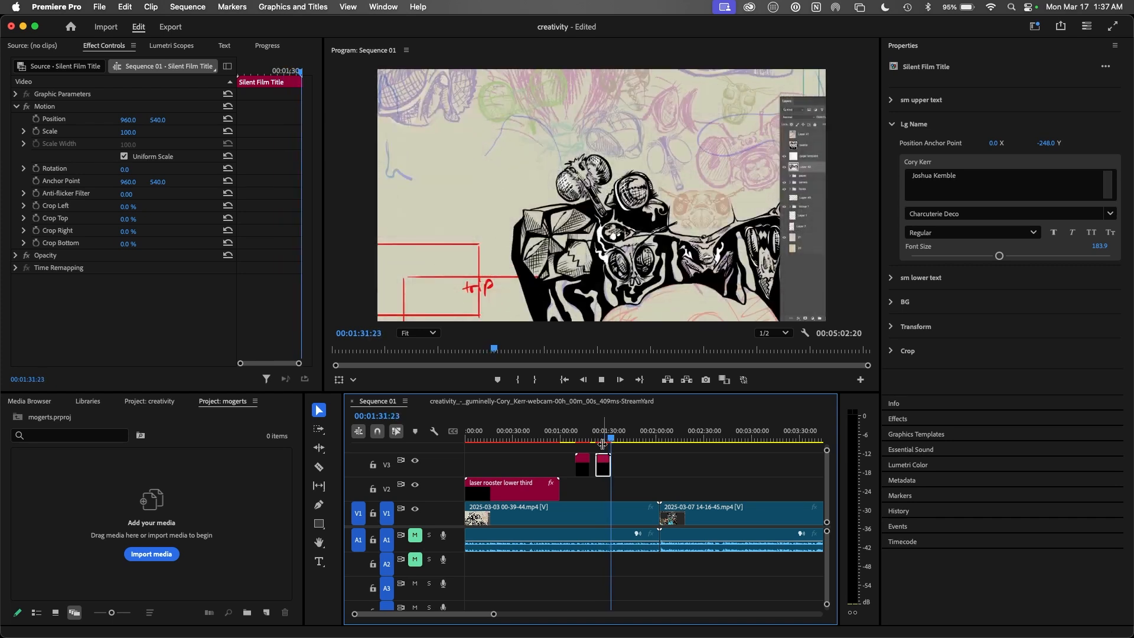
{"action": "left_click", "coordinate": [610, 440]}
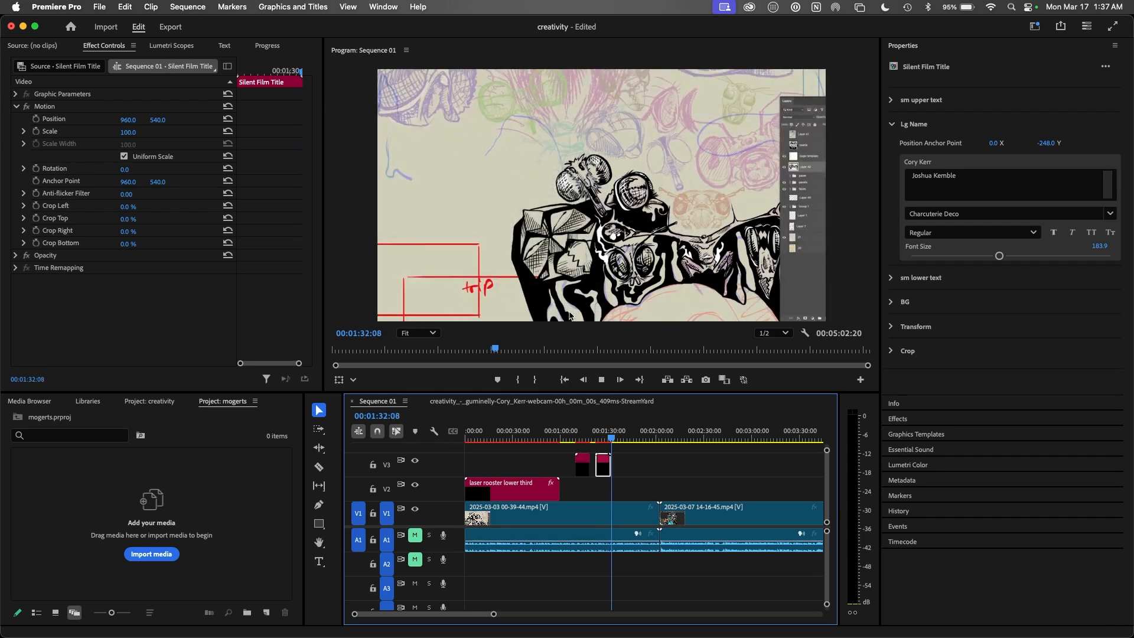
{"action": "left_click", "coordinate": [914, 48]}
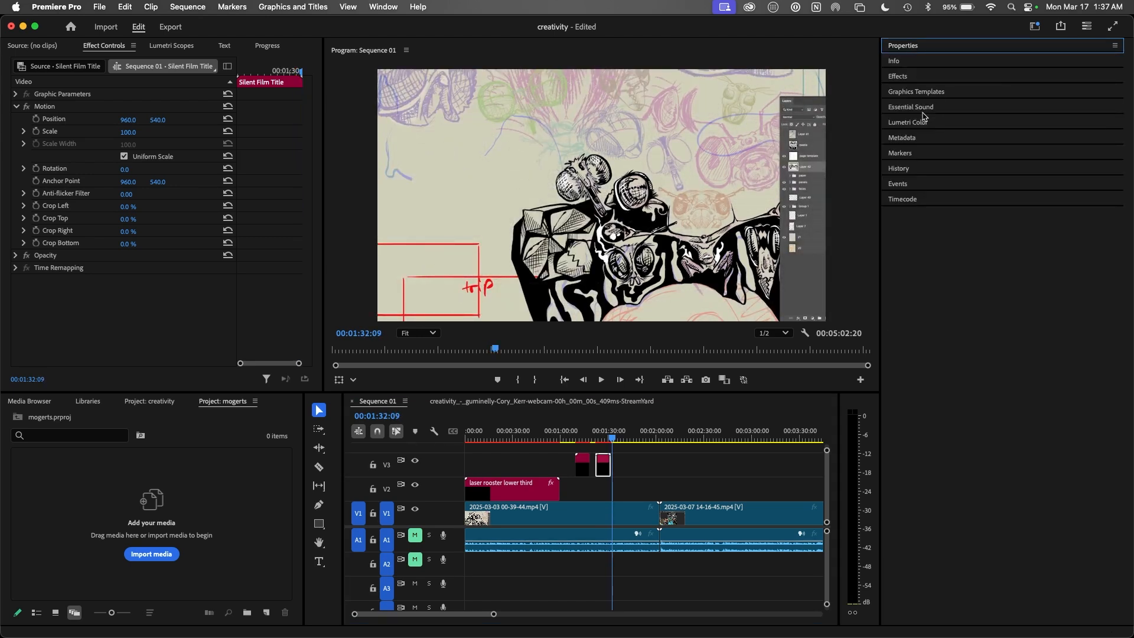
{"action": "left_click", "coordinate": [927, 92]}
{"action": "left_click", "coordinate": [612, 441]}
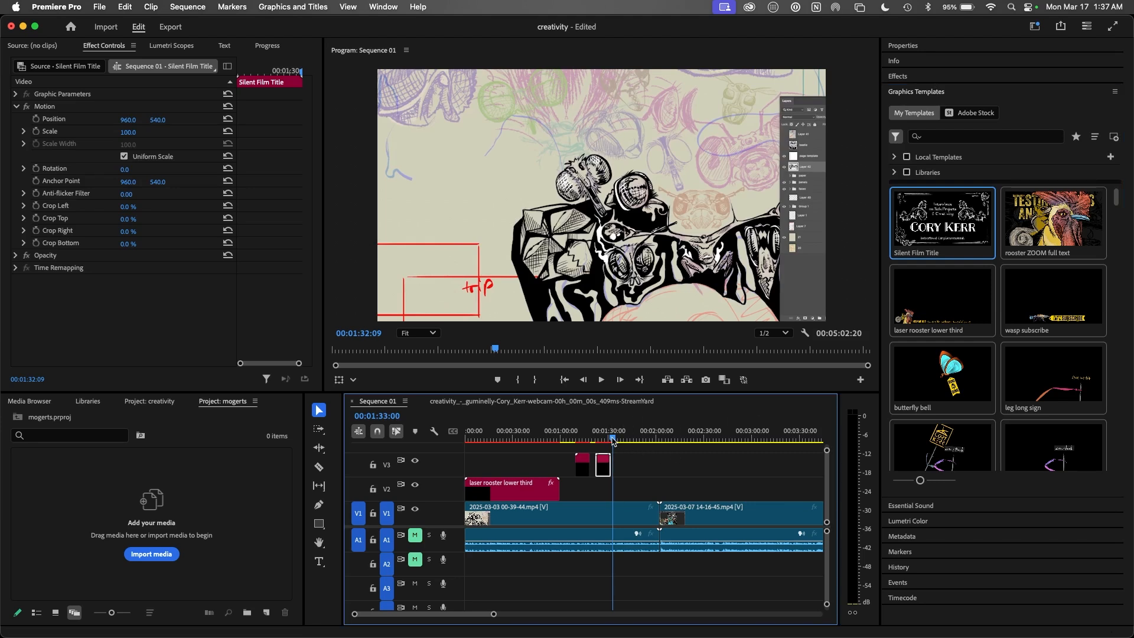
{"action": "left_click_drag", "start_coordinate": [1053, 301], "coordinate": [620, 466]}
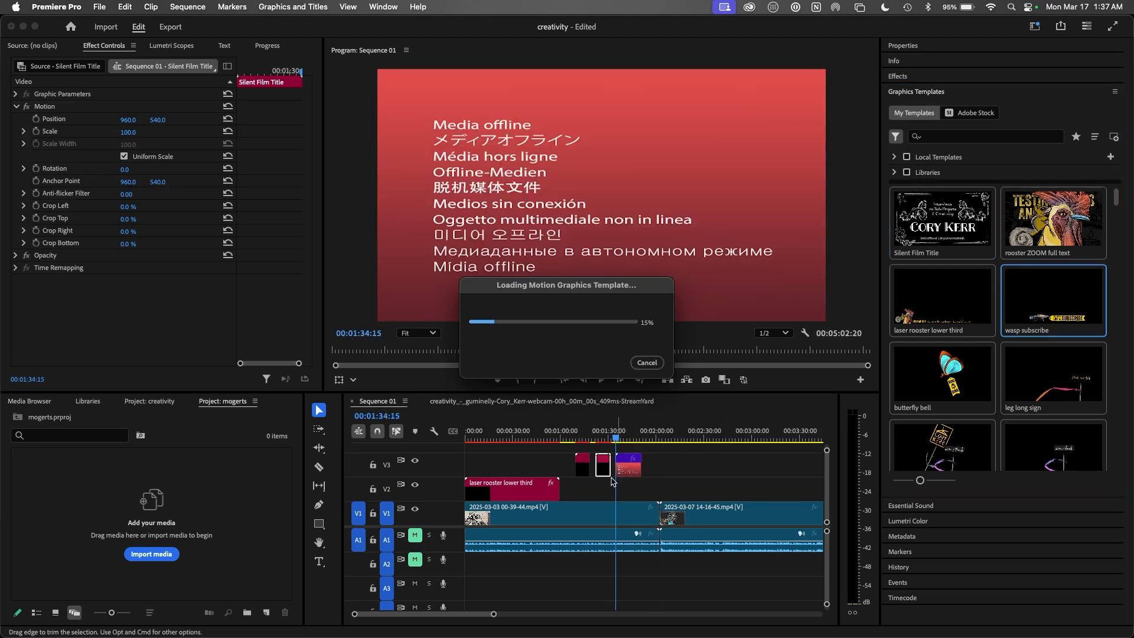